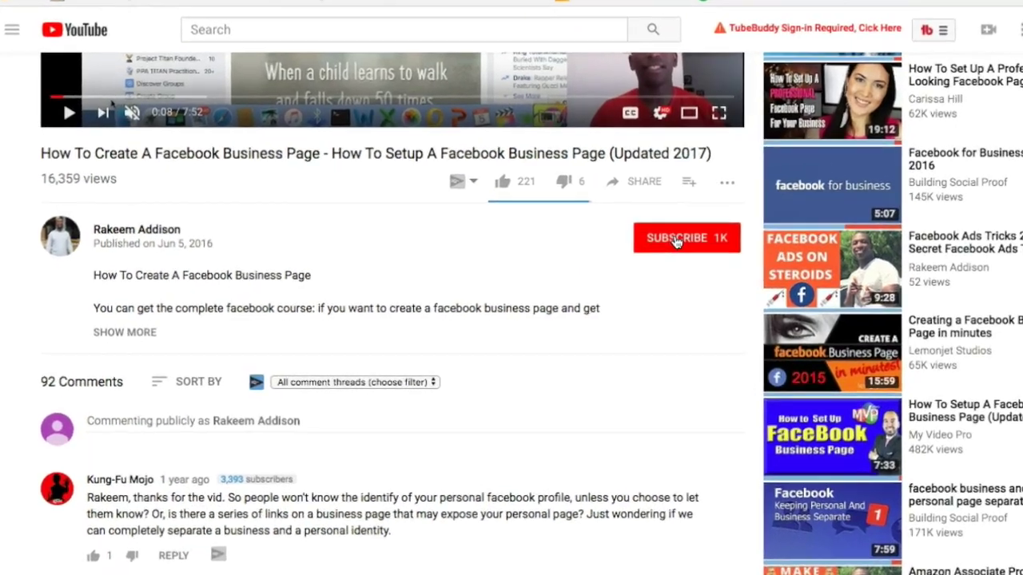
left_click(609, 249)
left_click(843, 220)
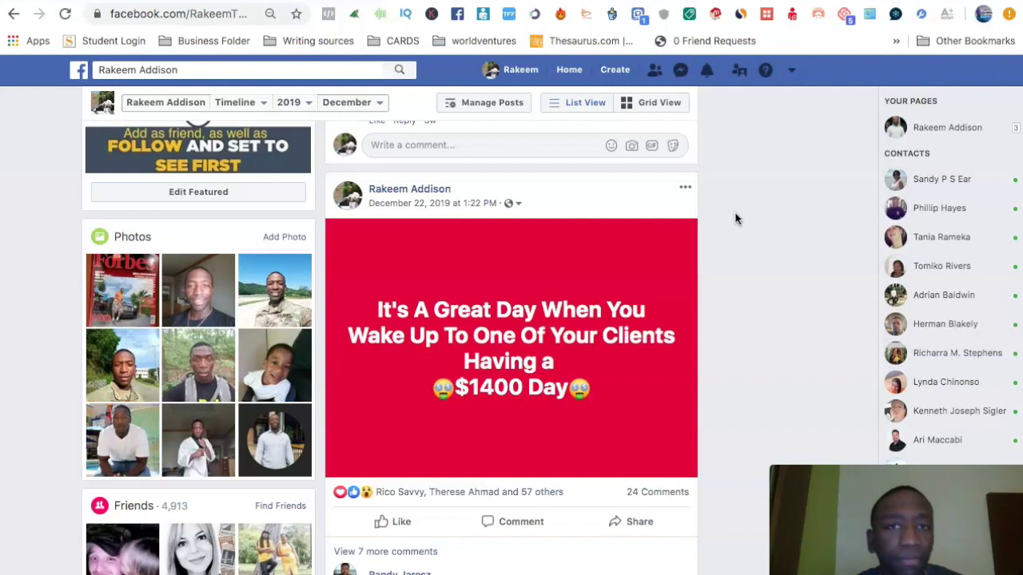
- Switch to Microsoft Advertising and start creating a new campaign from the list of all campaigns
left_click(309, 2)
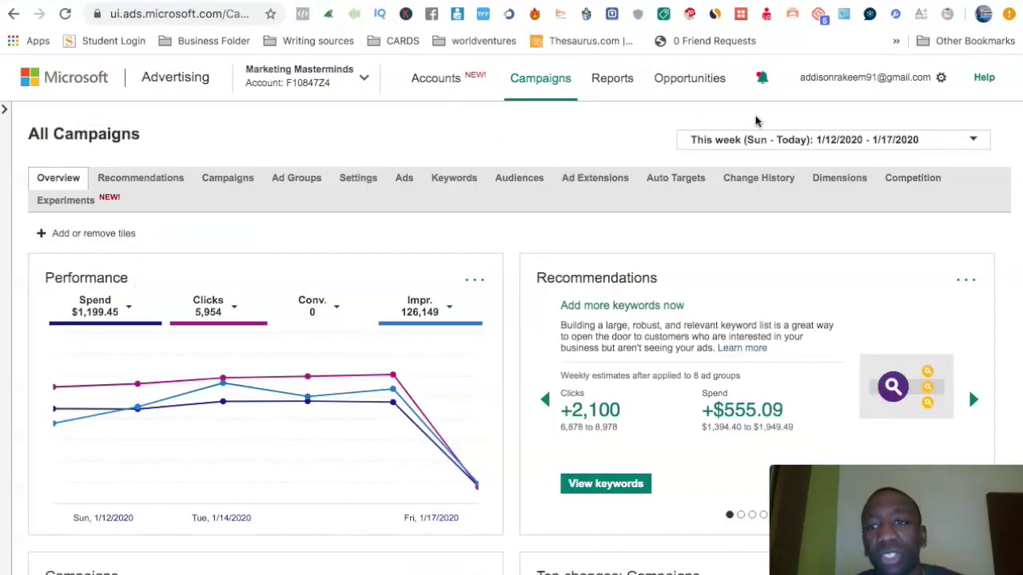
mouse_move(62, 345)
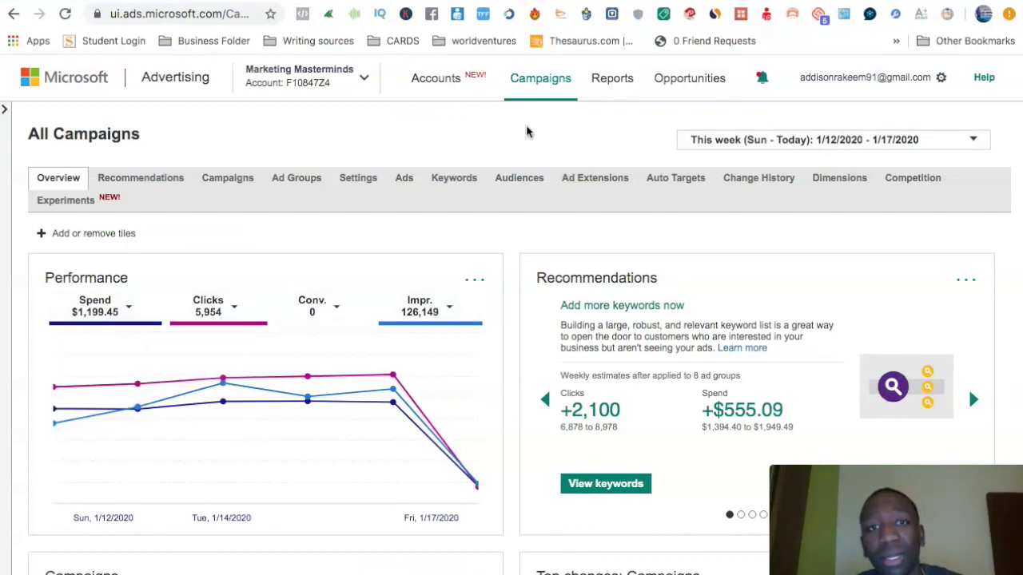
left_click(224, 180)
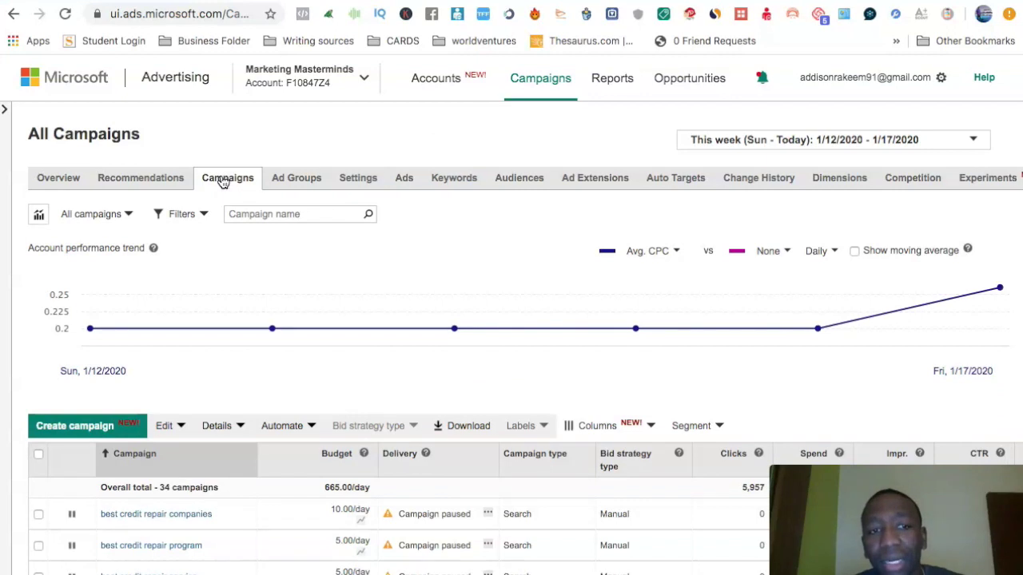
left_click(224, 182)
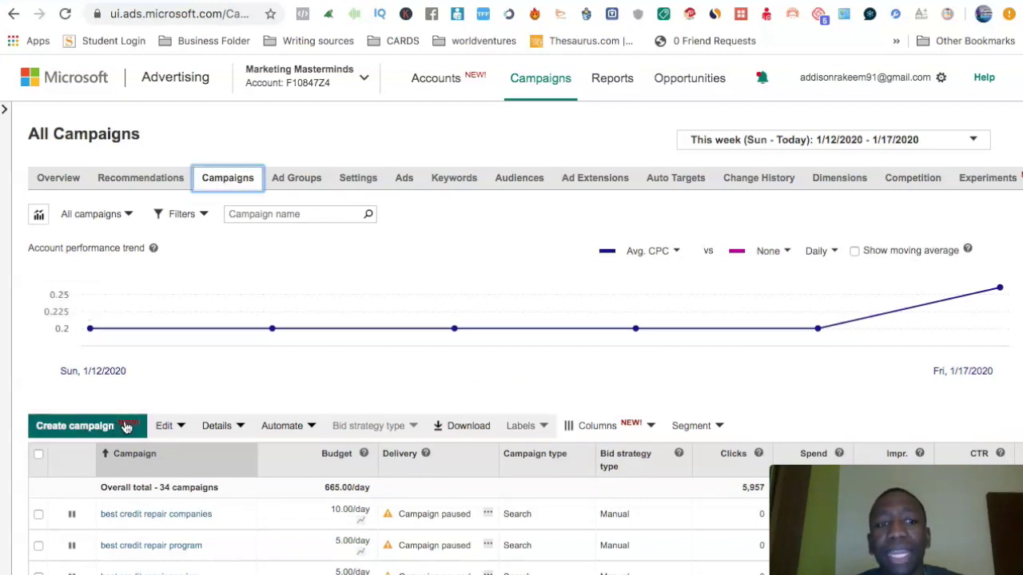
left_click(90, 426)
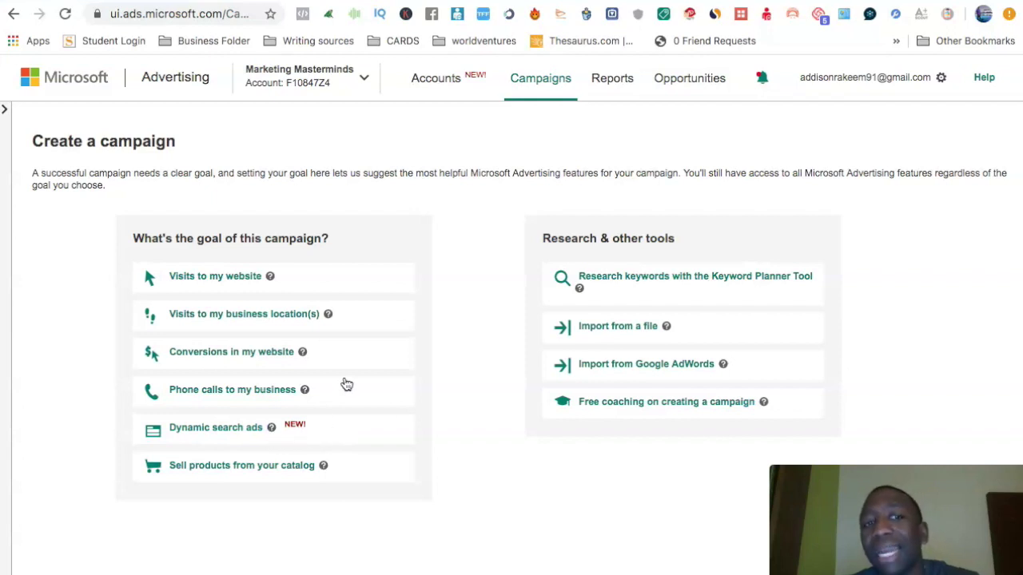
- Check the help for the business location visits goal, then choose "Visits to my website" as the campaign goal
left_click(329, 316)
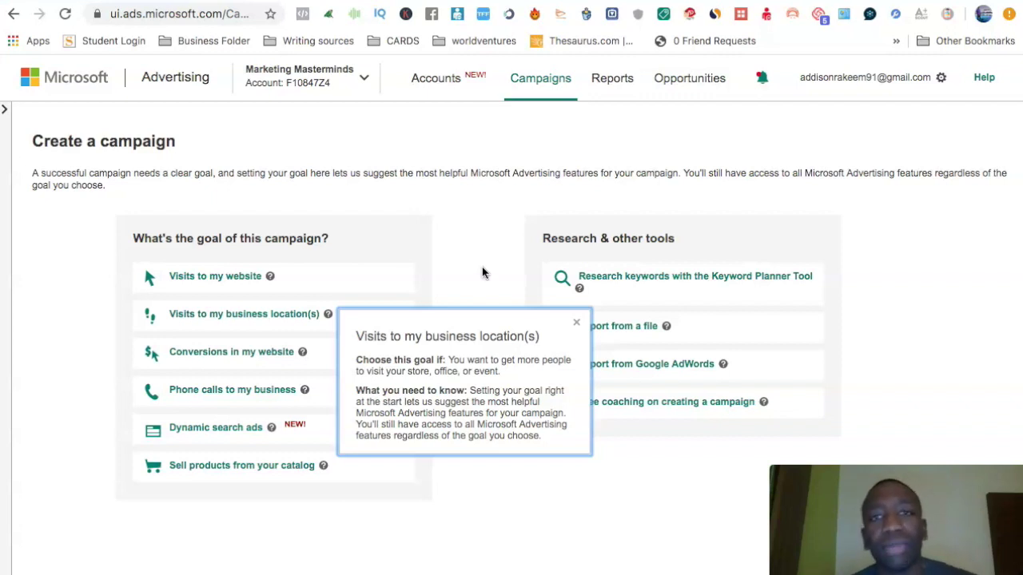
left_click(480, 222)
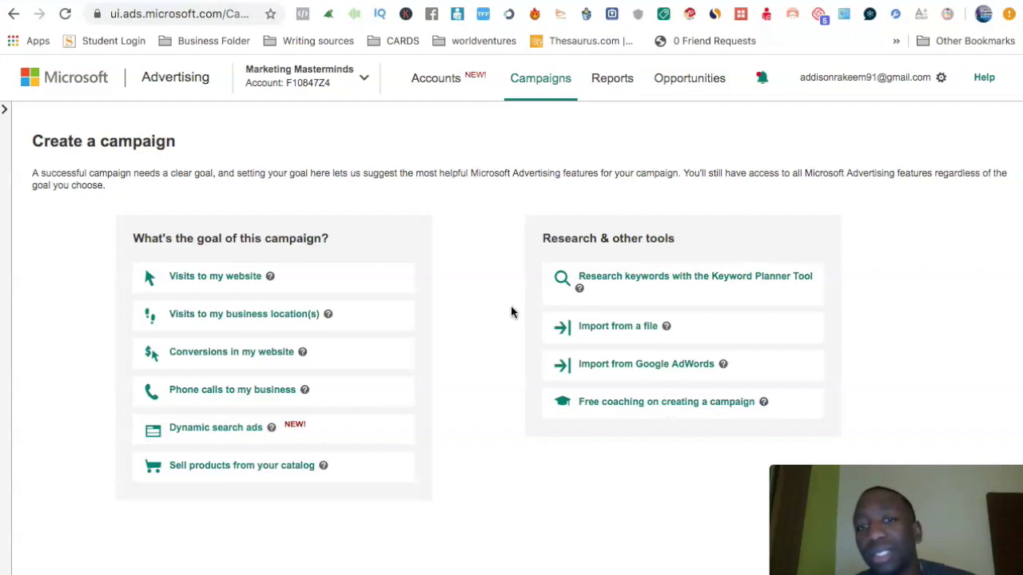
left_click(227, 279)
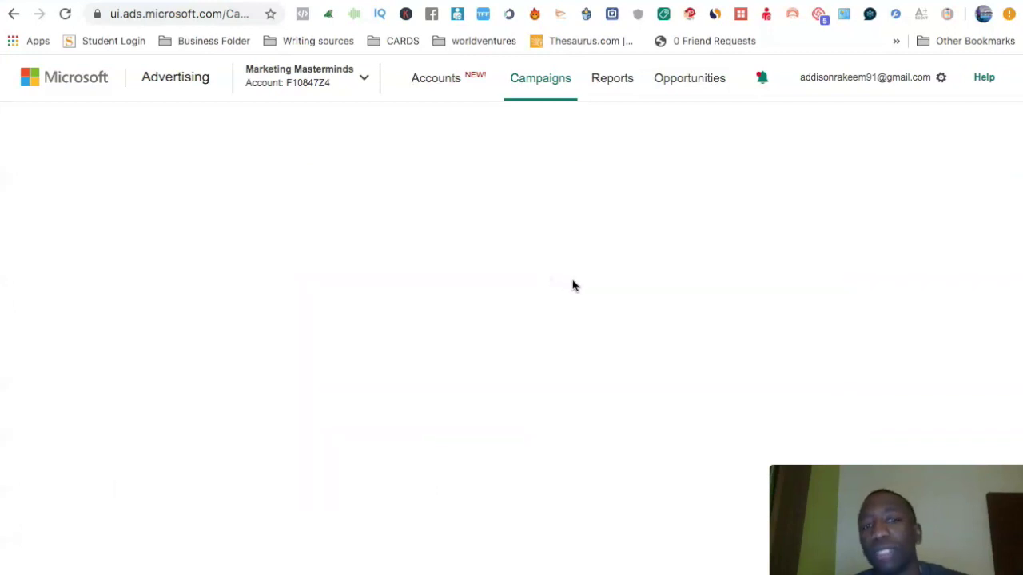
- Name the new campaign "Marketing Expert"
left_click(260, 222)
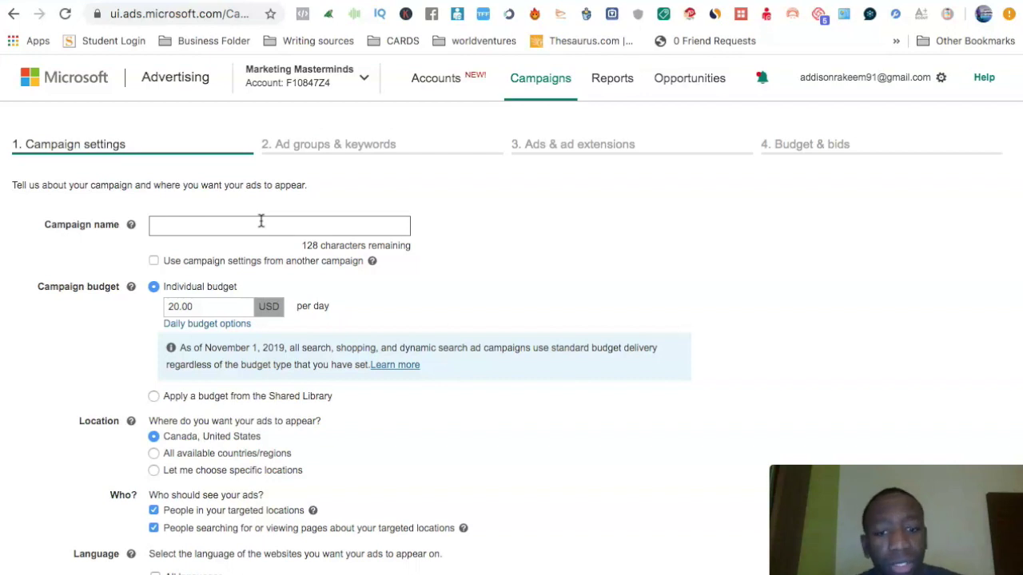
type("Marke")
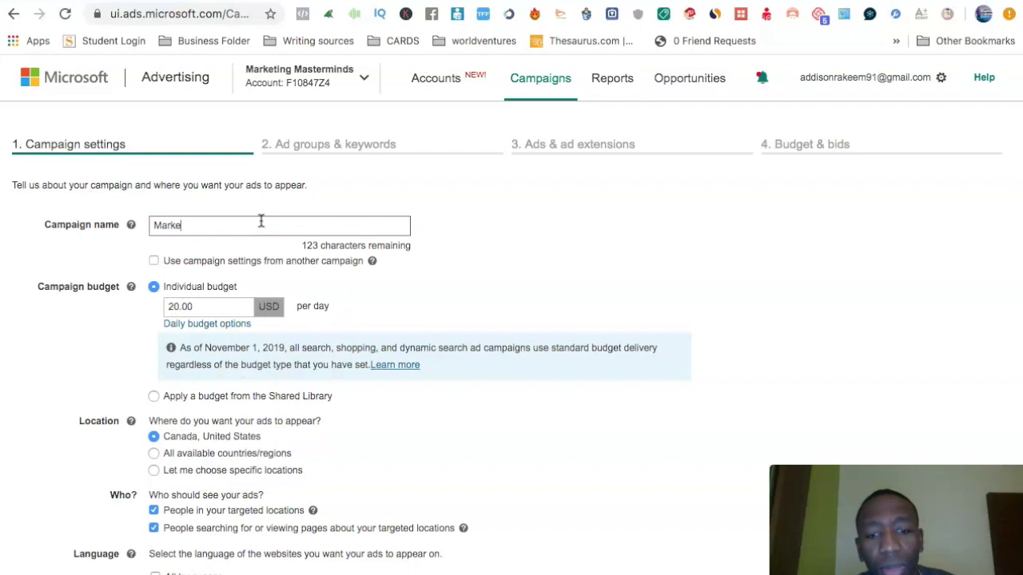
type("ting Exper")
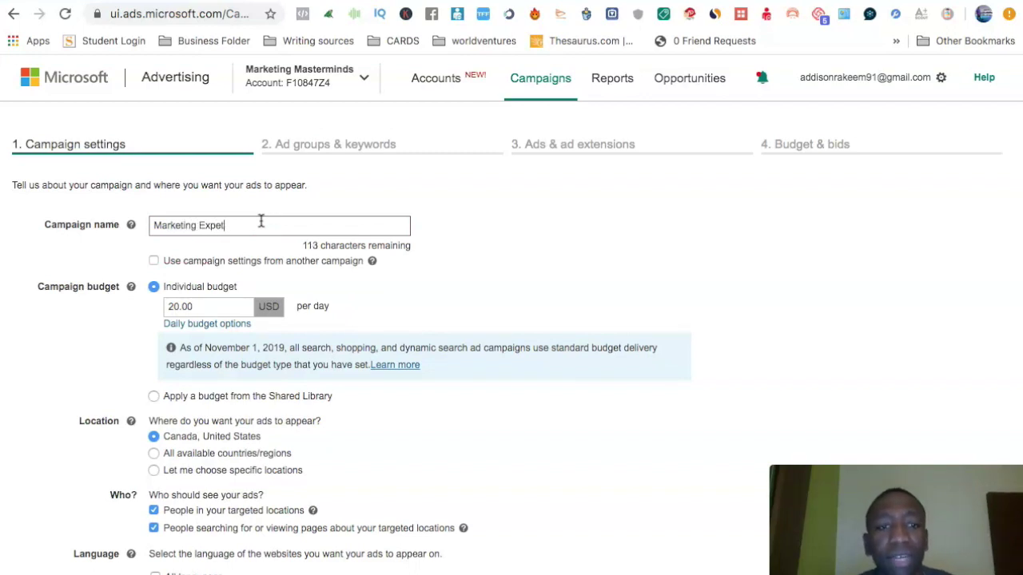
type("t")
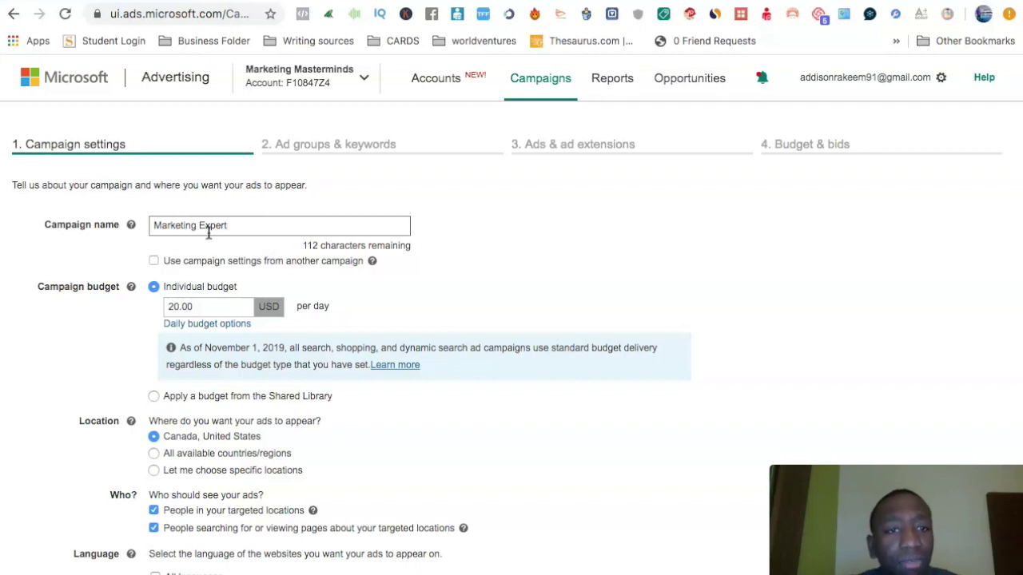
left_click(452, 319)
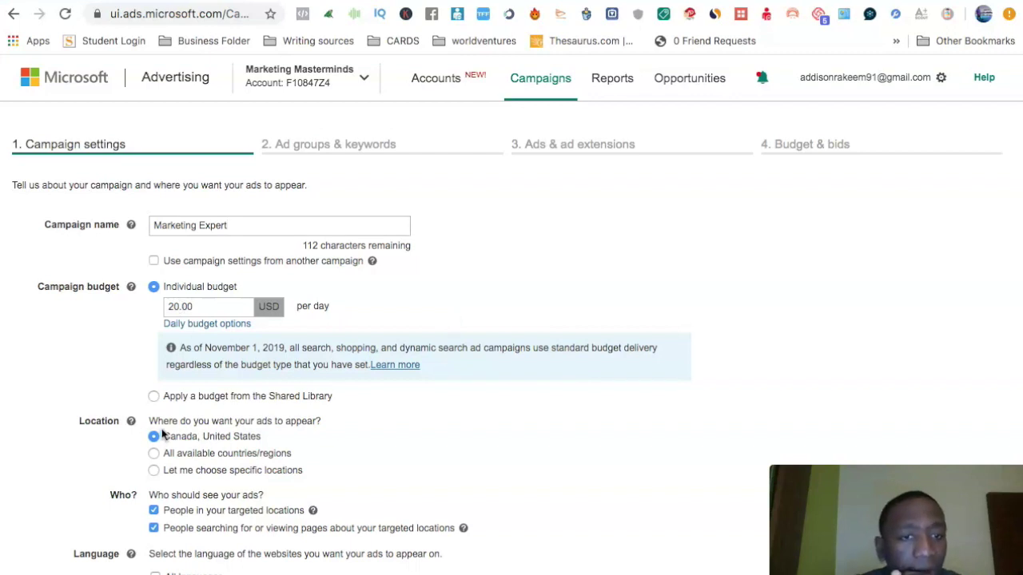
- Choose specific locations for the ads and target the United States as a country/region
left_click(154, 471)
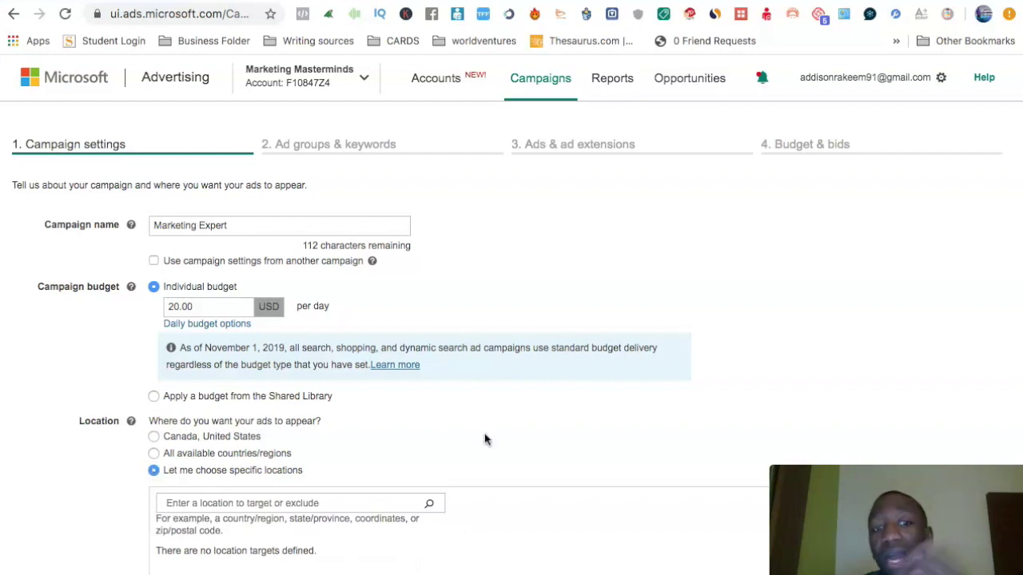
scroll(484, 436, "down", 2)
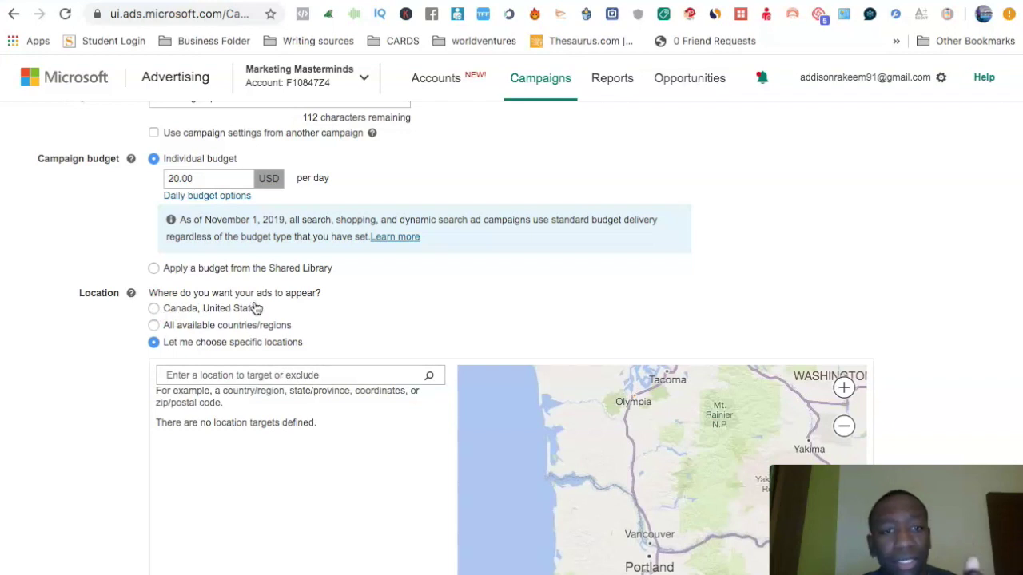
left_click(233, 373)
type("unite")
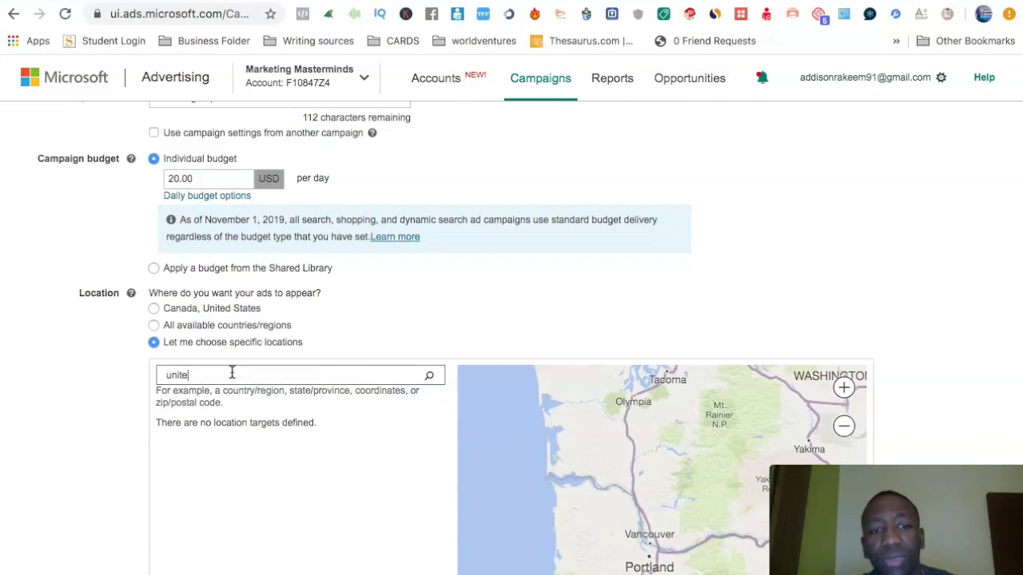
type("d states")
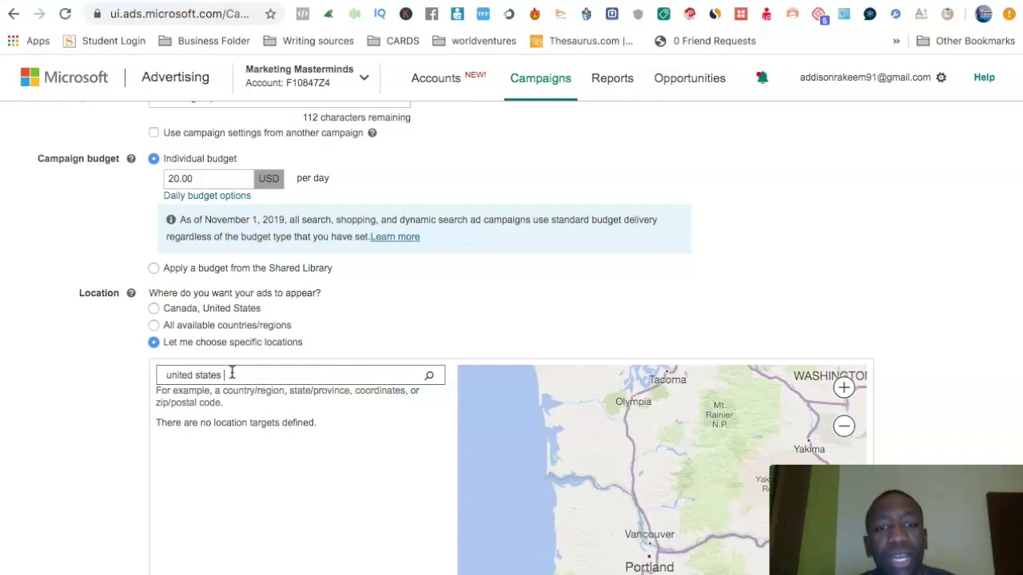
left_click(430, 375)
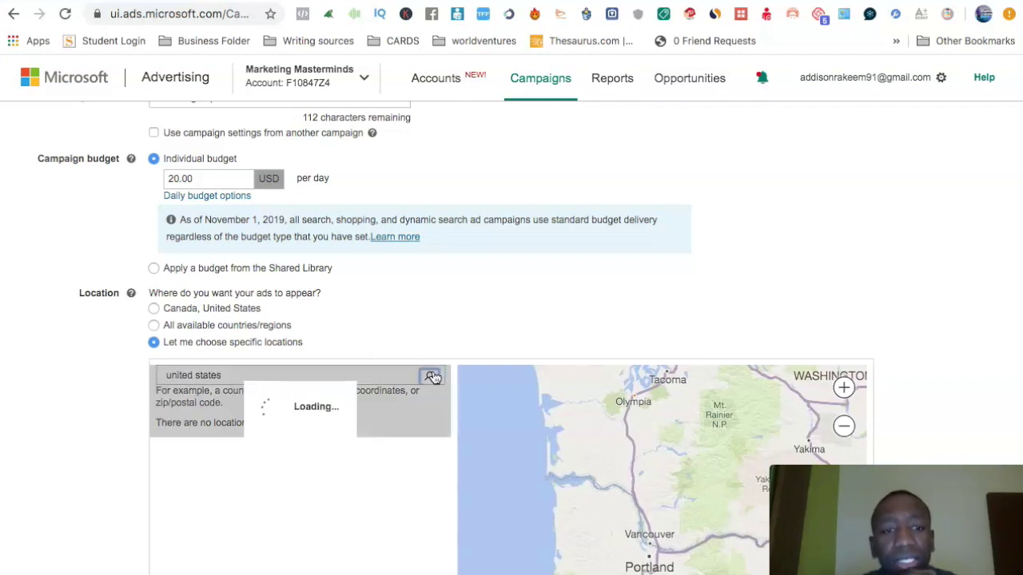
scroll(432, 377, "down", 3)
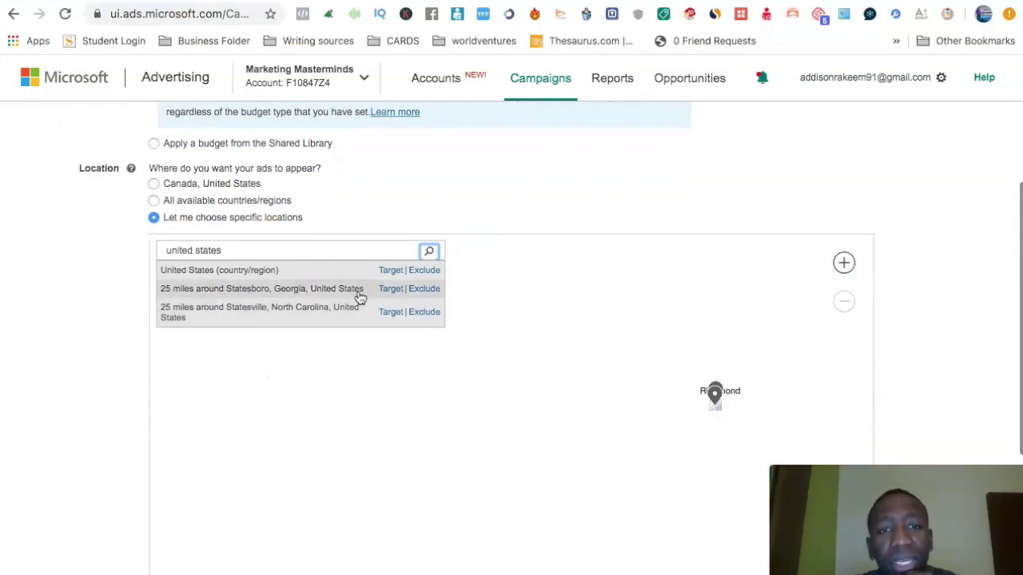
left_click(391, 271)
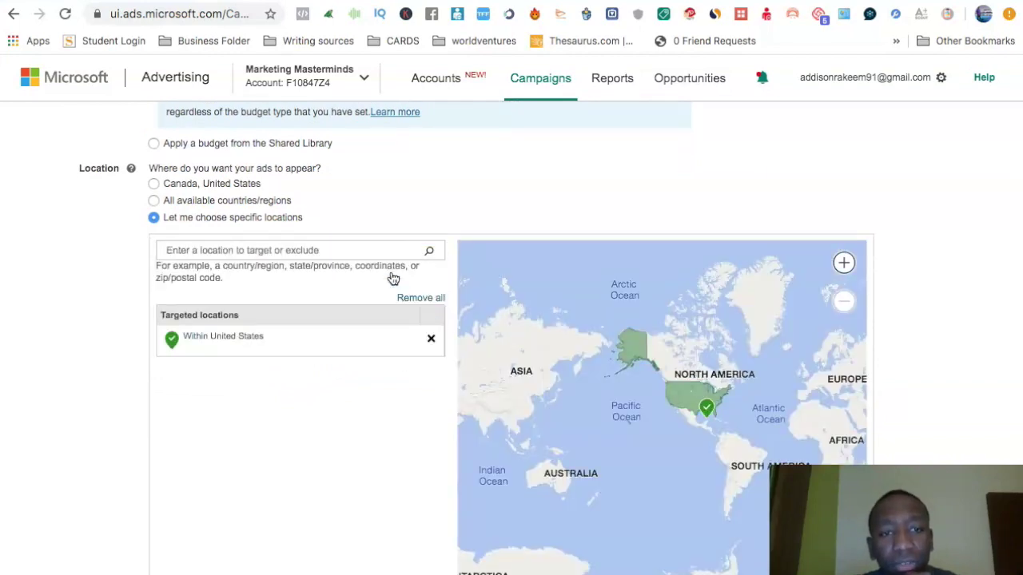
scroll(392, 278, "down", 1)
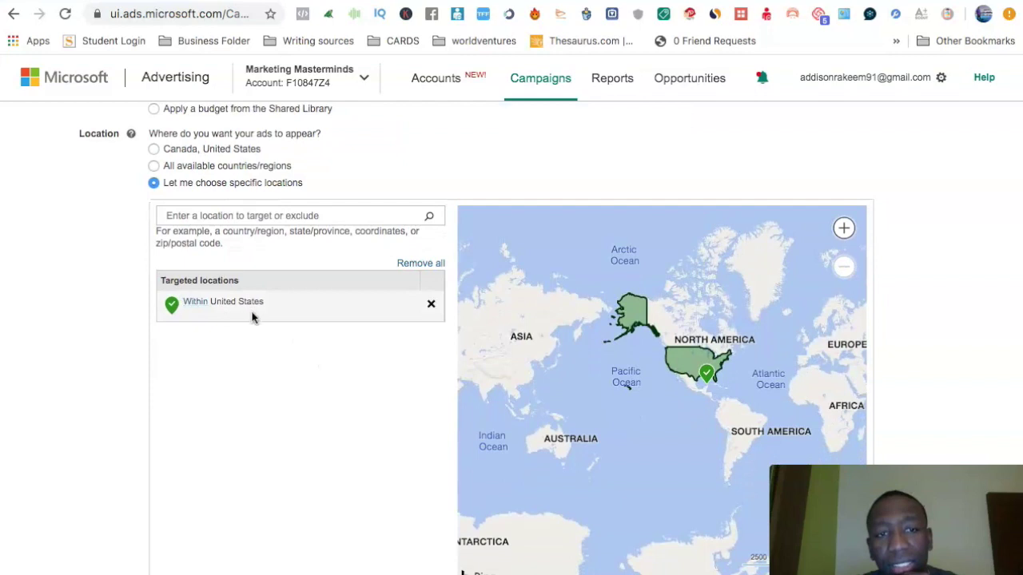
- Exclude people searching for or viewing pages about the targeted locations, and save the campaign settings to reach the ad groups and keywords stage
scroll(262, 324, "down", 5)
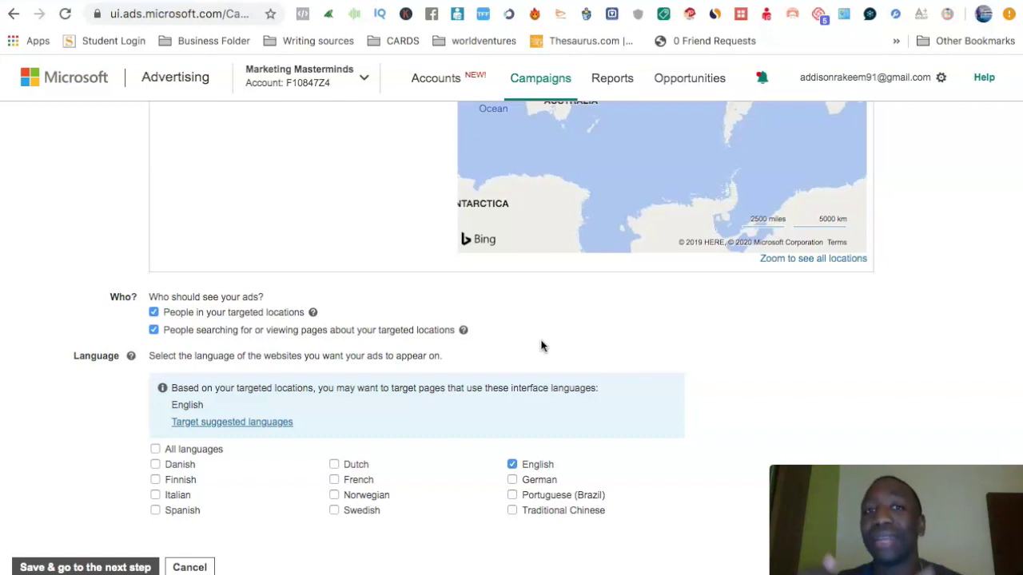
left_click(153, 330)
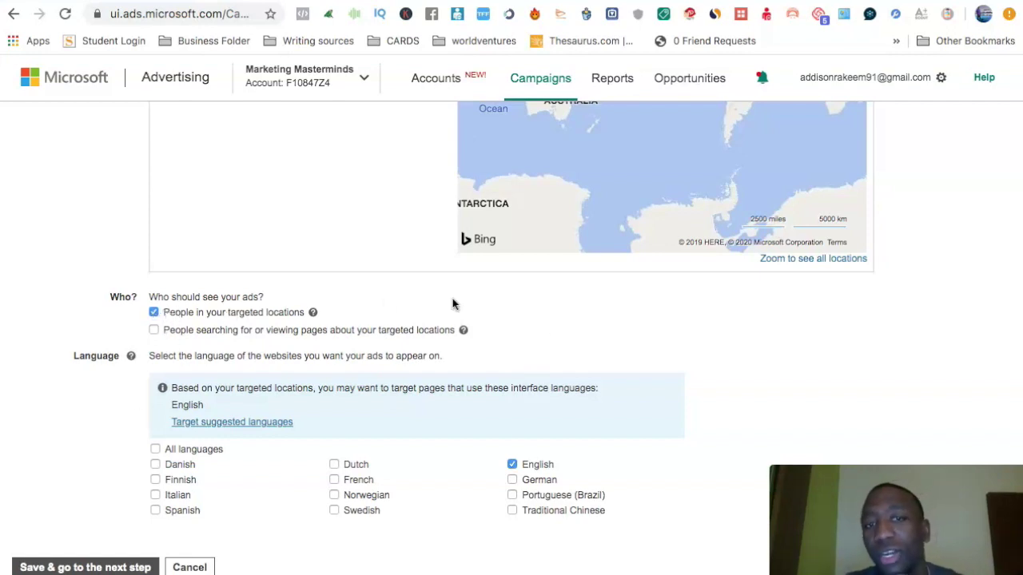
scroll(593, 374, "down", 1)
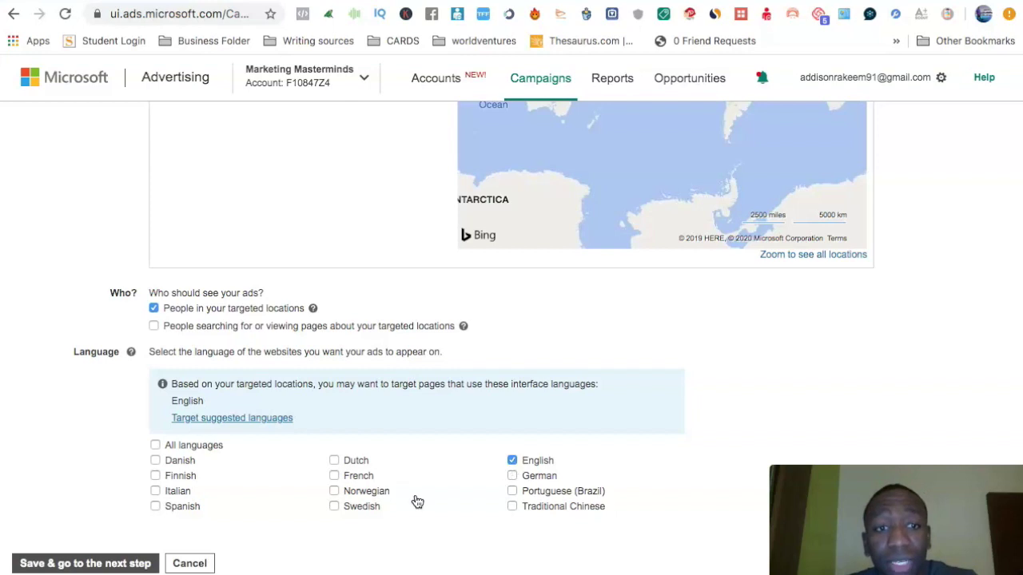
left_click(64, 564)
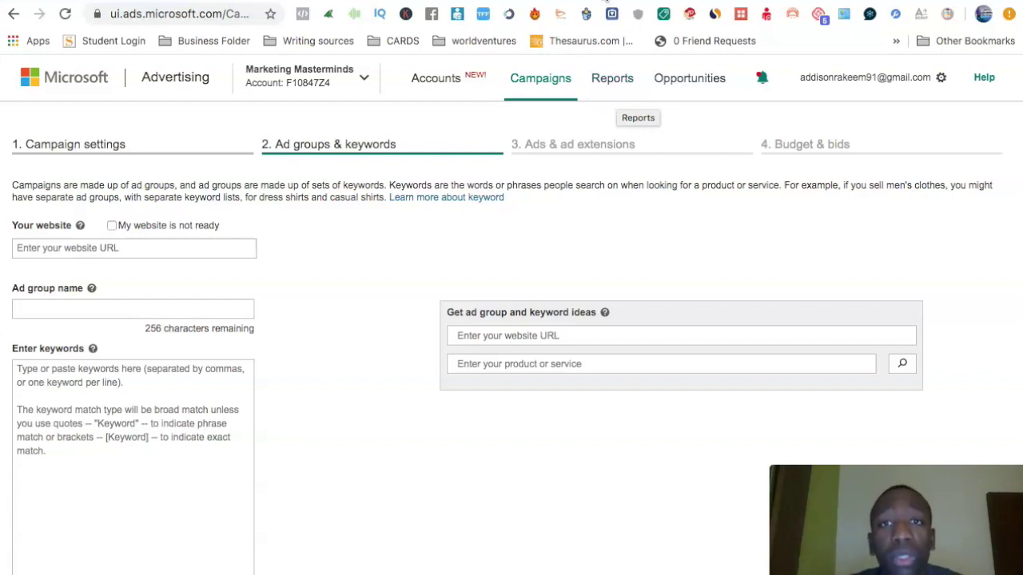
left_click(621, 0)
type("elitemark")
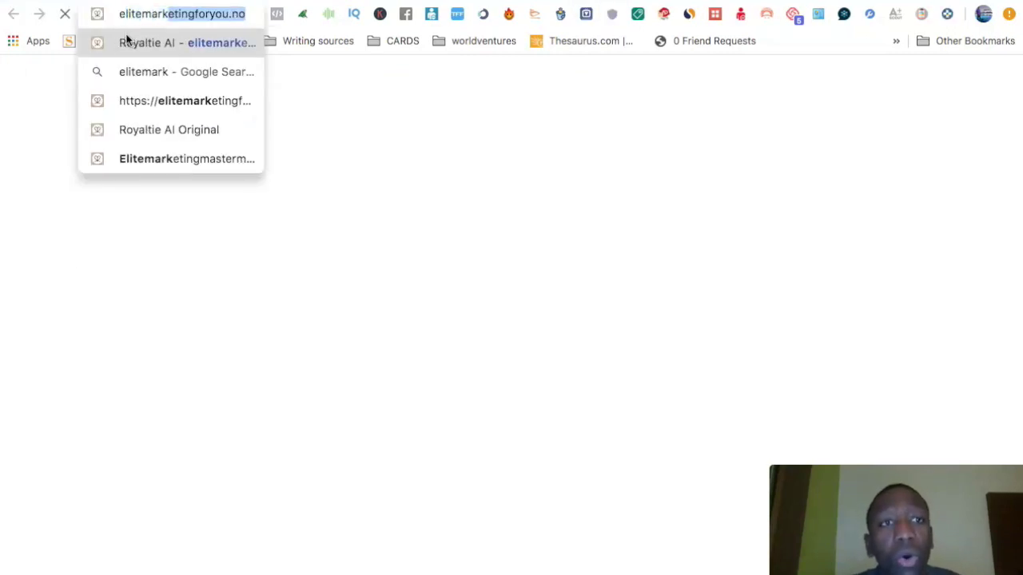
left_click(160, 21)
type("w.site")
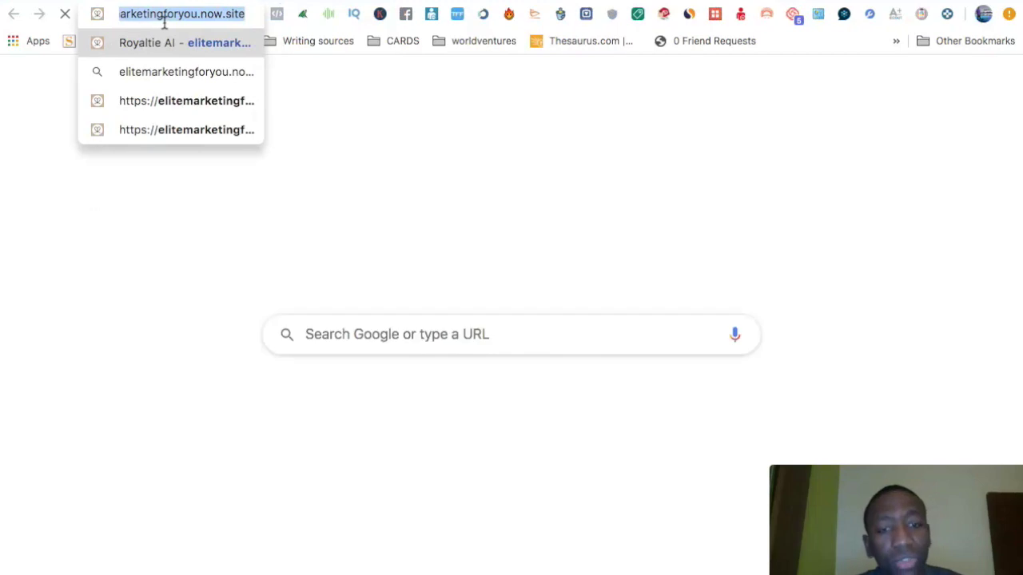
left_click(318, 3)
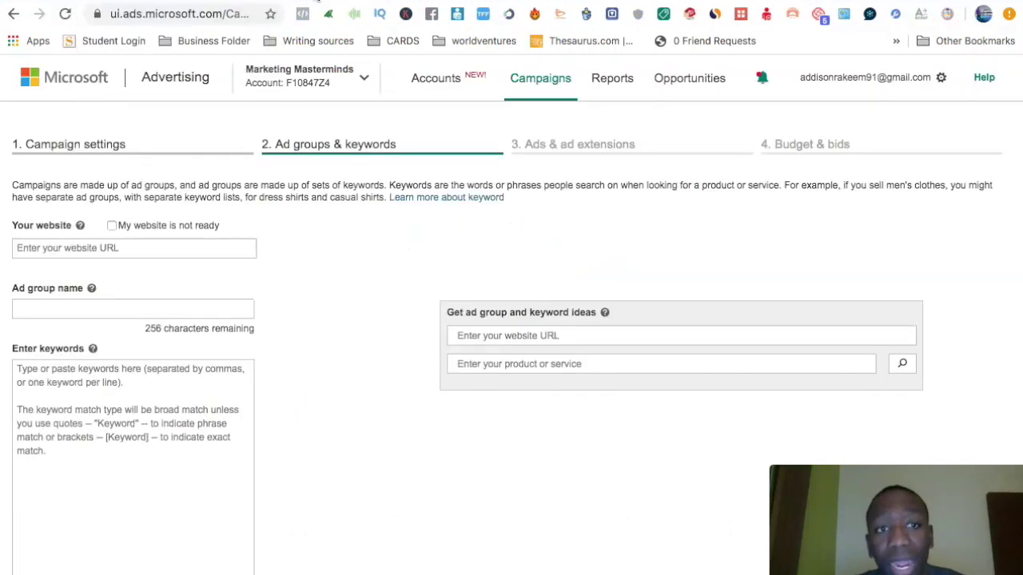
left_click(129, 251)
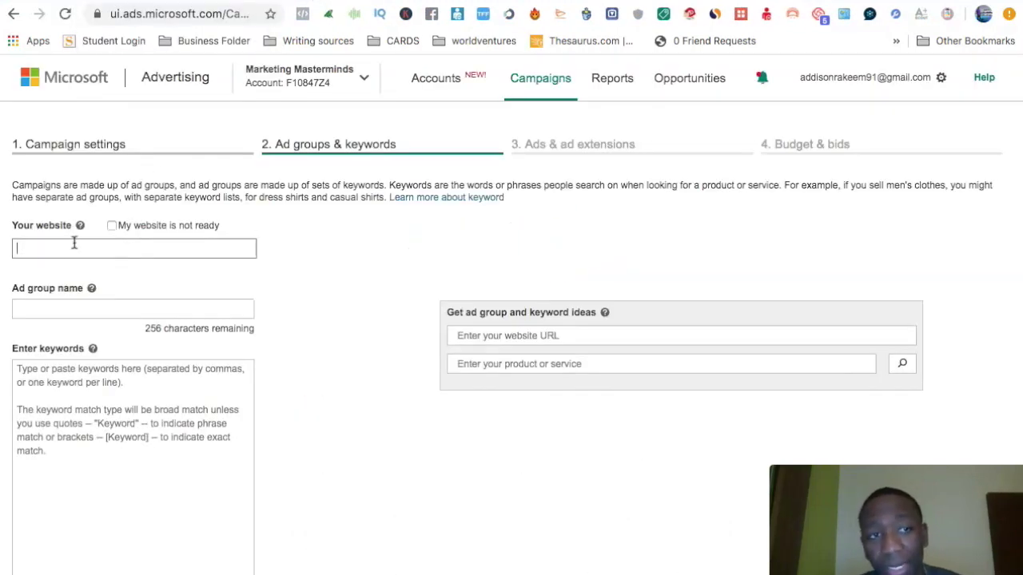
type("https://elitemarketingforyou.now.site/")
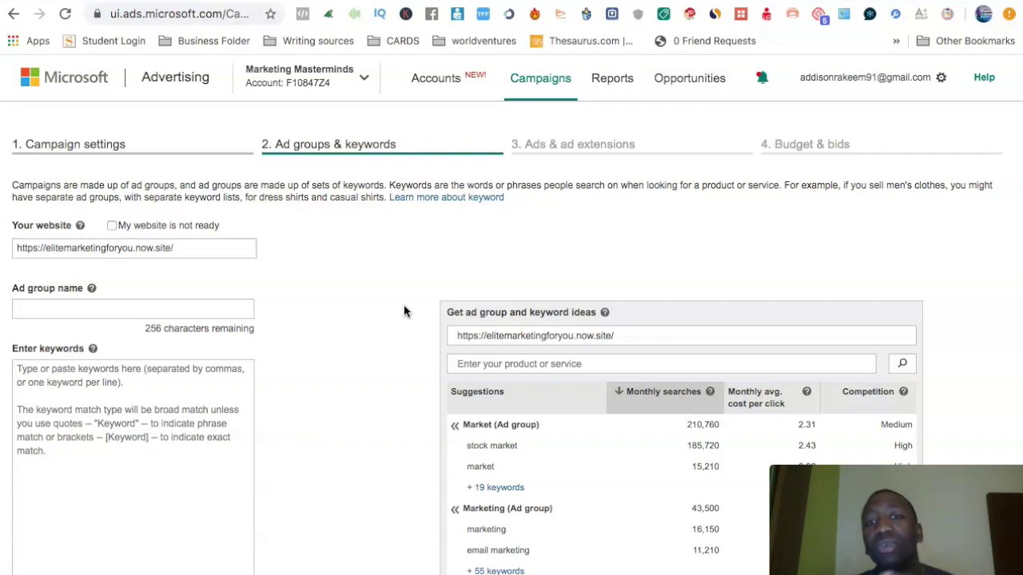
- Review the suggested ad groups and keywords along with their monthly searches, average cost per click and competition
scroll(961, 332, "down", 3)
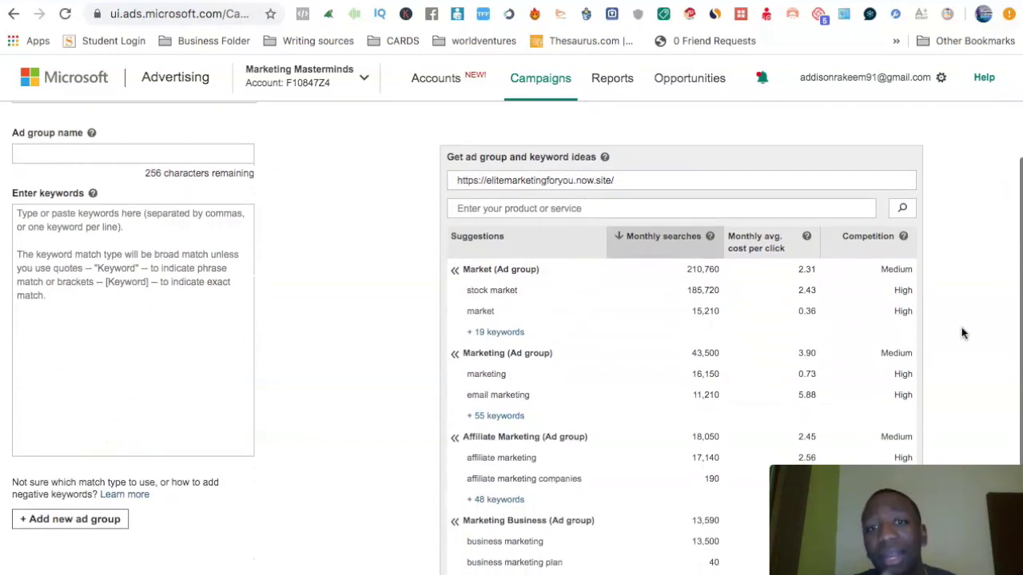
scroll(961, 332, "down", 1)
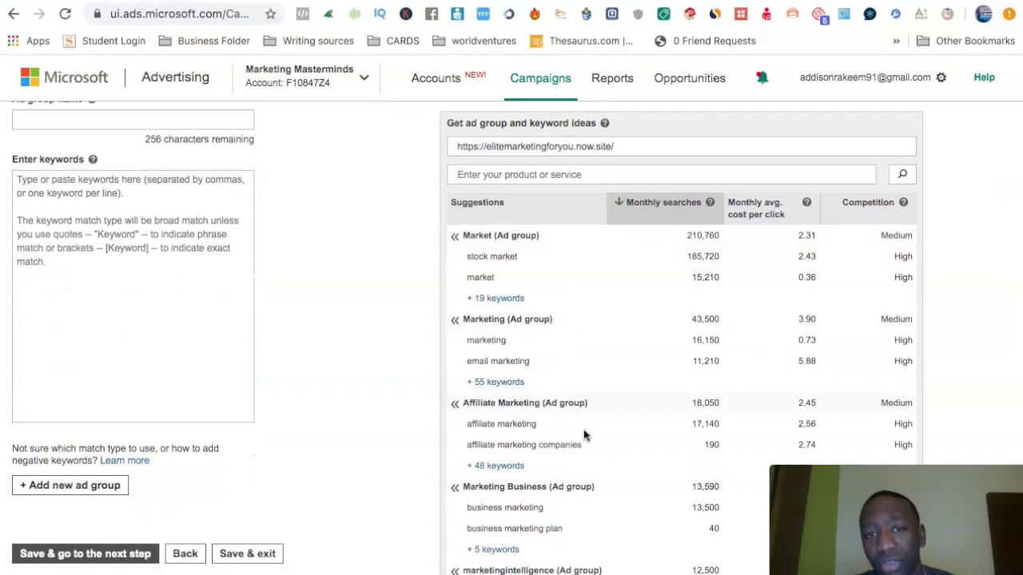
scroll(583, 434, "down", 2)
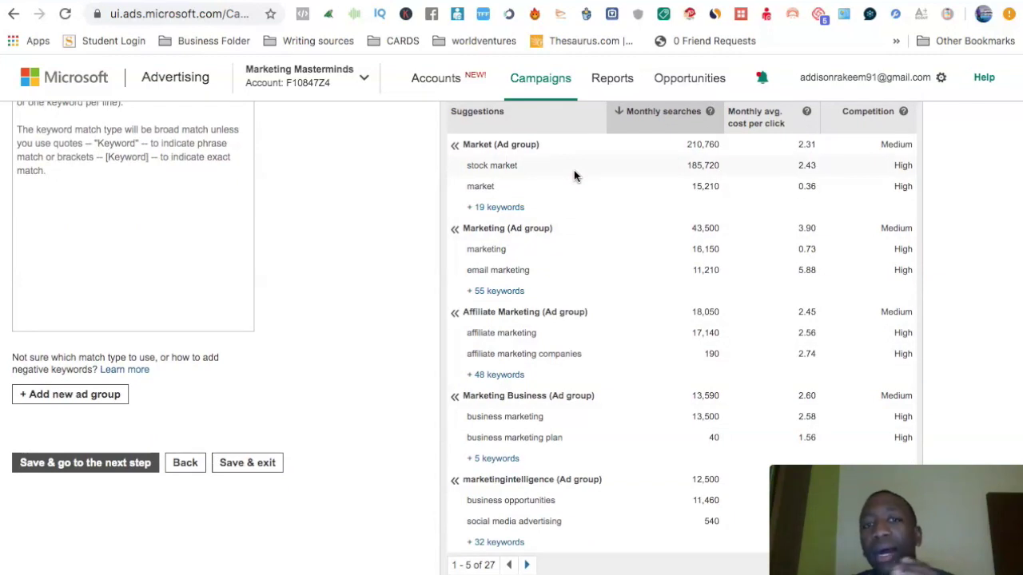
scroll(542, 248, "down", 1)
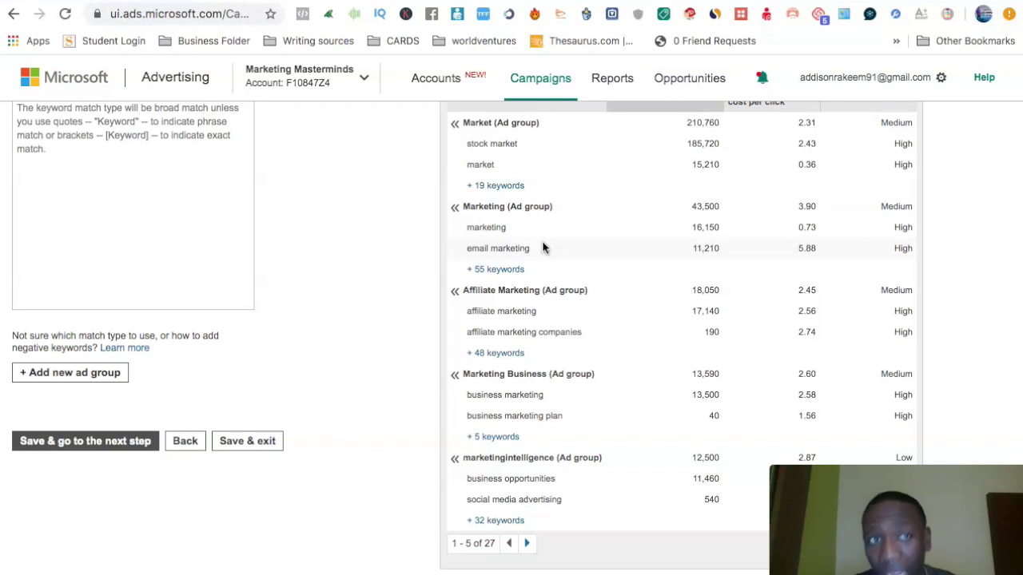
left_click(717, 83)
left_click(546, 187)
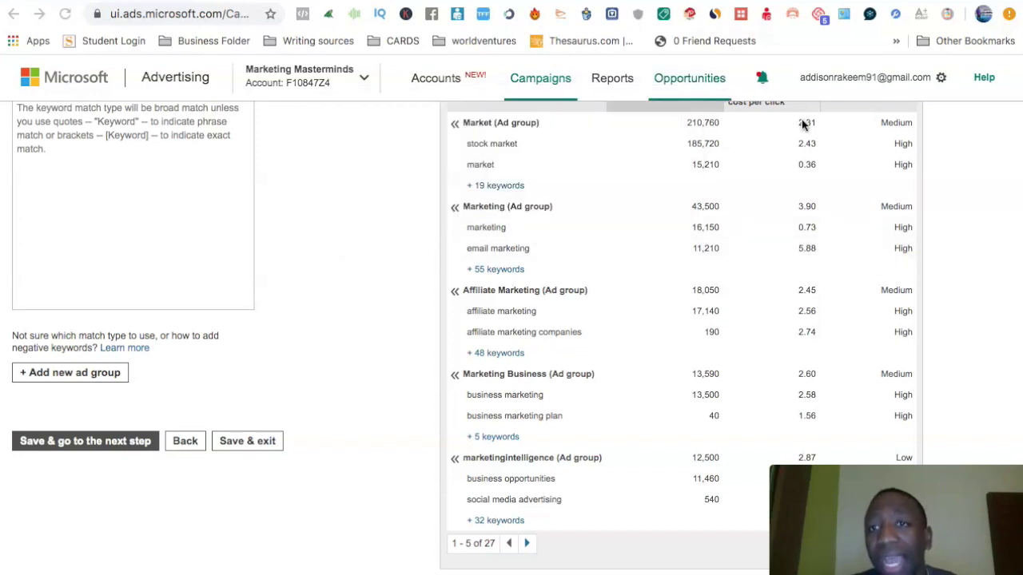
left_click(835, 77)
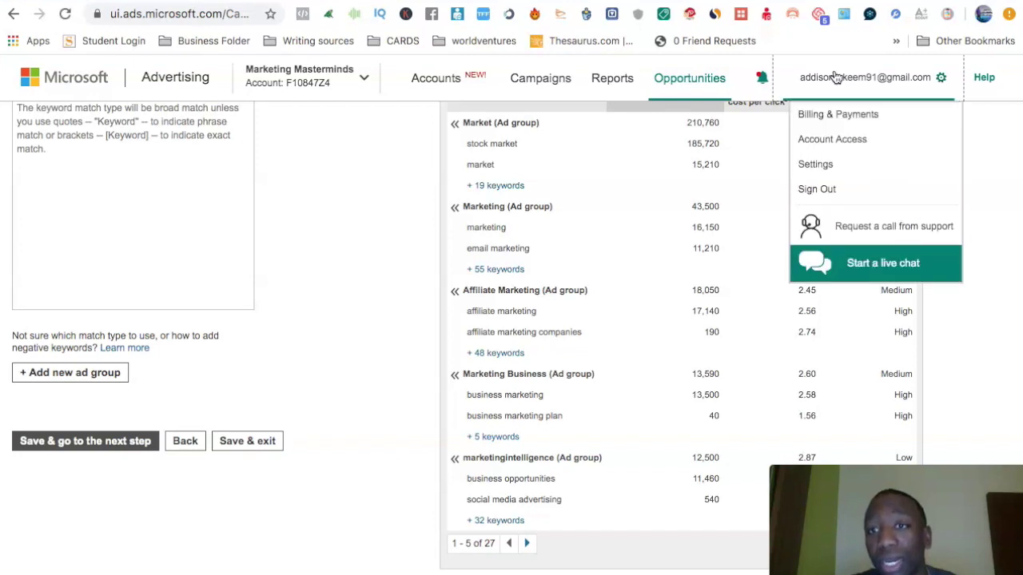
left_click(834, 77)
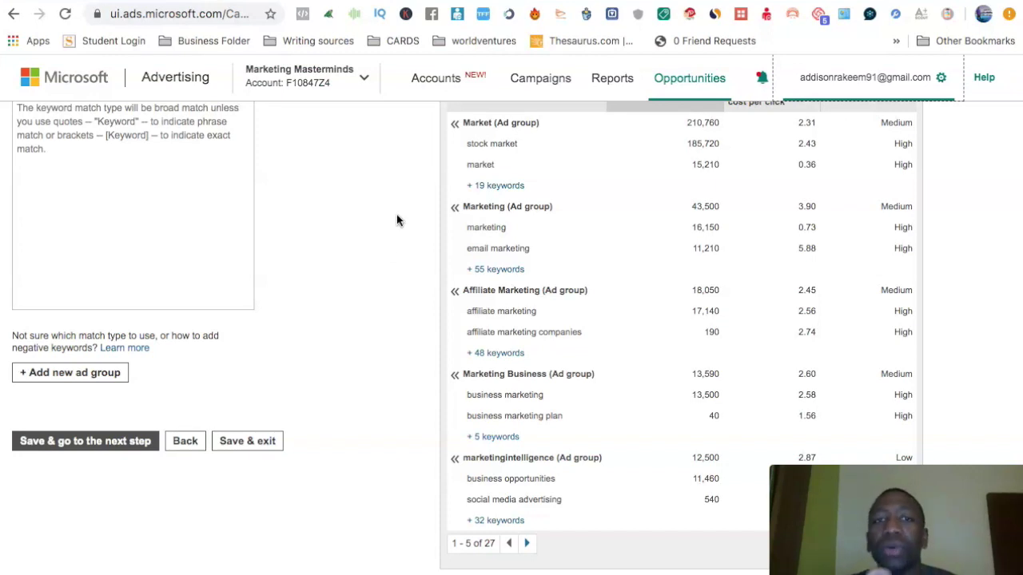
- Select every keyword suggested in the Marketing ad group idea and add them all to the existing unnamed ad group
scroll(397, 220, "up", 5)
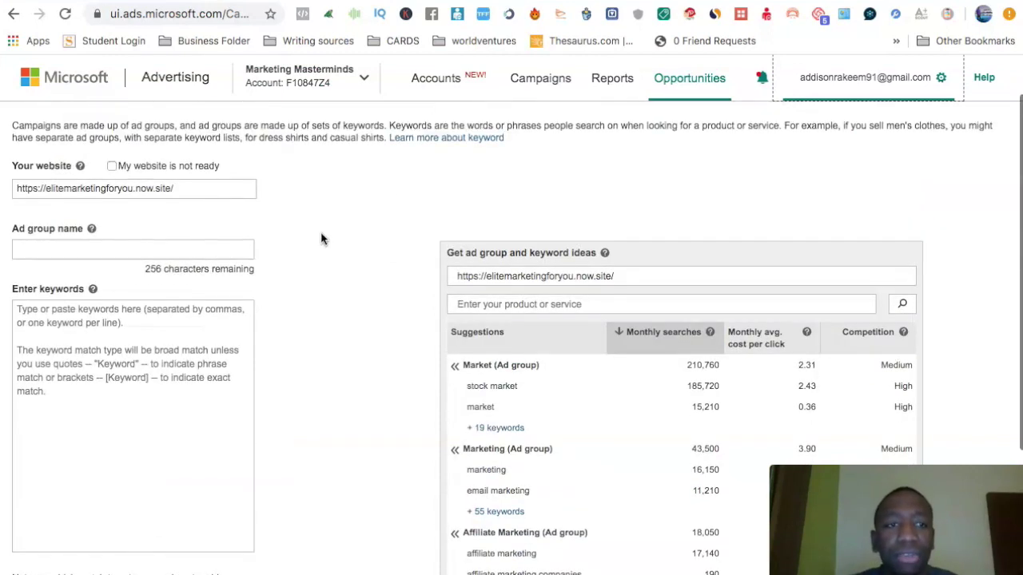
scroll(521, 340, "down", 5)
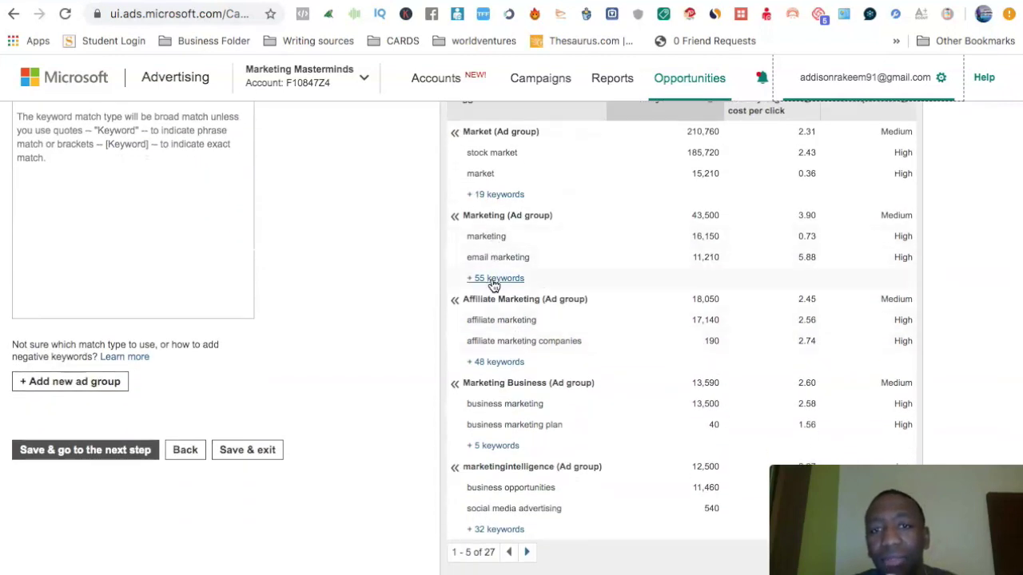
left_click(494, 279)
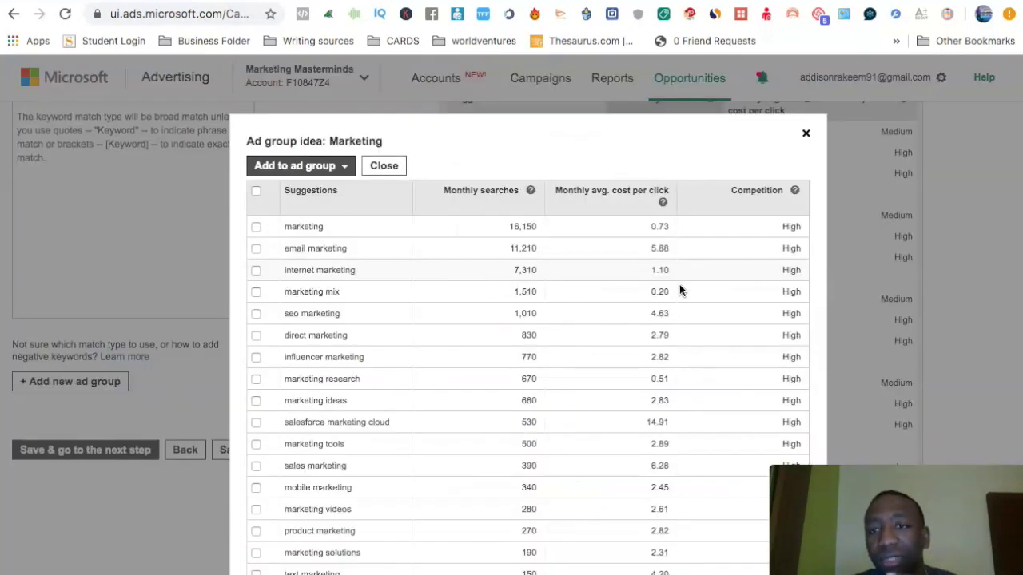
left_click(256, 227)
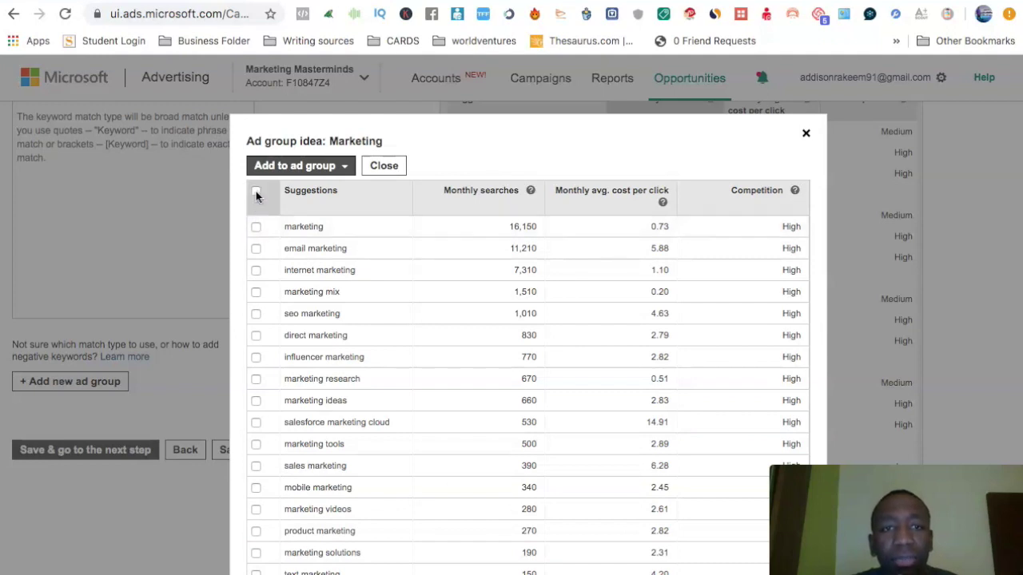
left_click(256, 191)
left_click(344, 167)
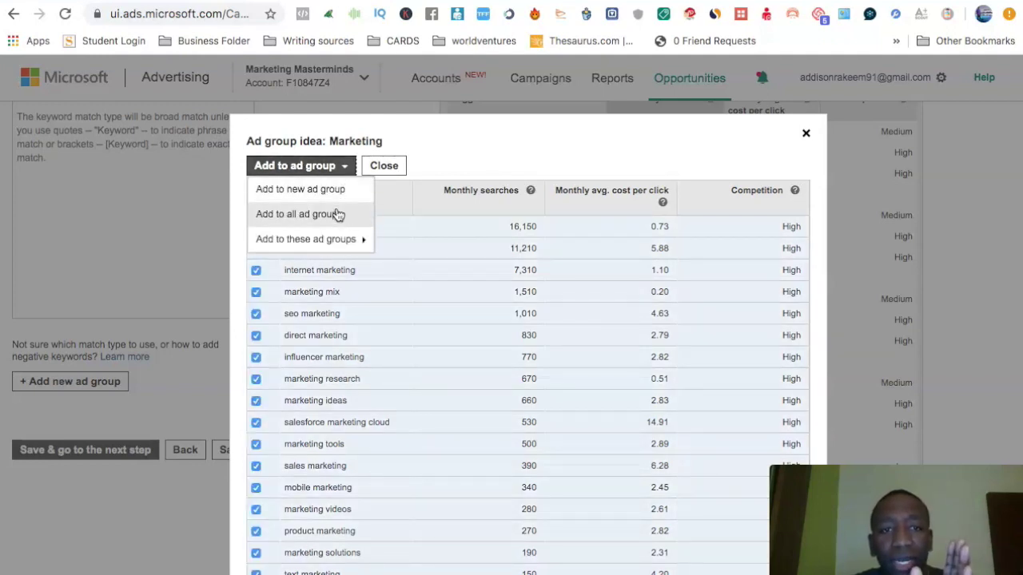
mouse_move(349, 247)
left_click(387, 241)
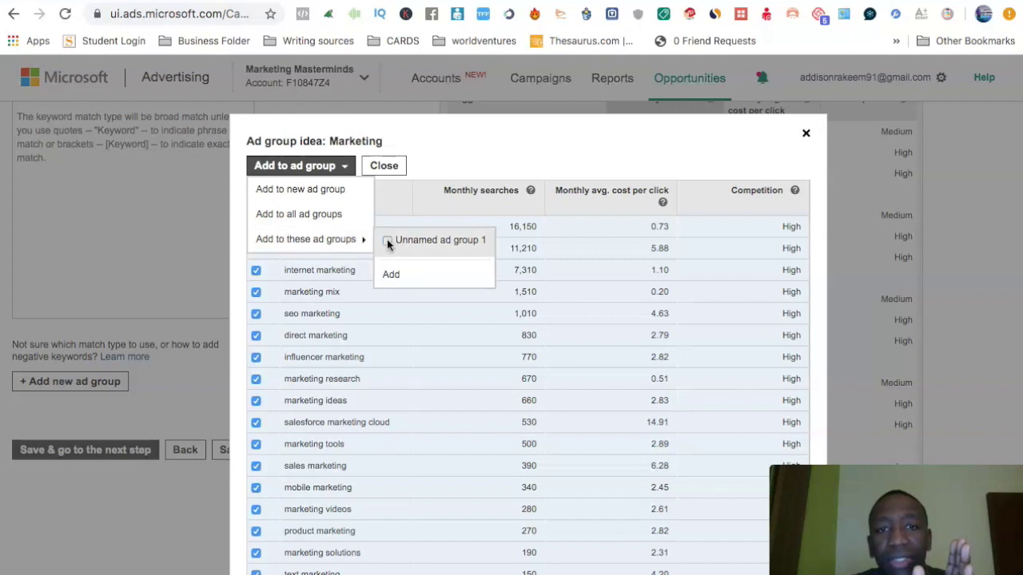
left_click(400, 281)
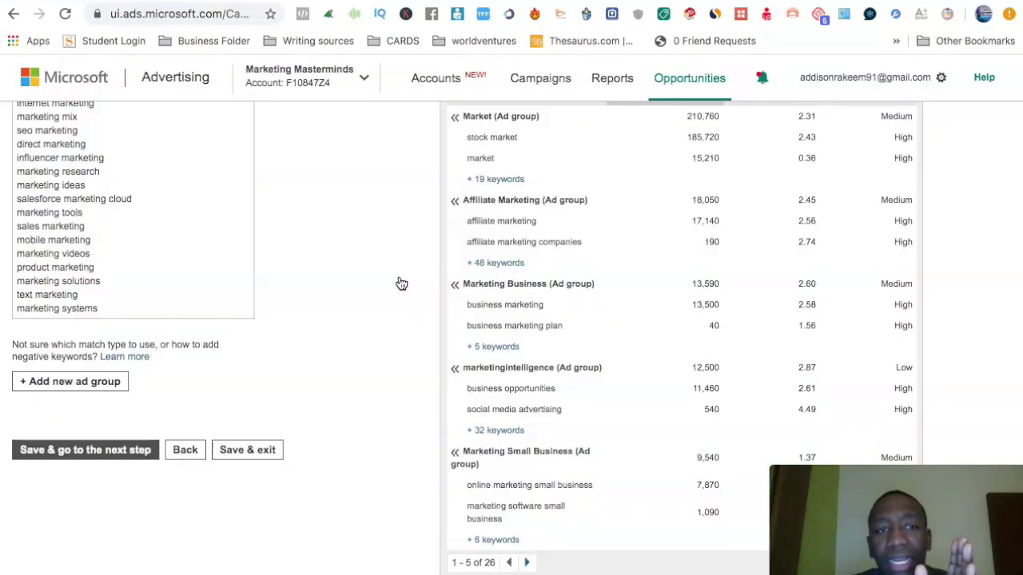
- Name the ad group "Marketing" and save the ad groups and keywords to reach the ads and ad extensions stage
scroll(272, 247, "down", 2)
left_click(143, 205)
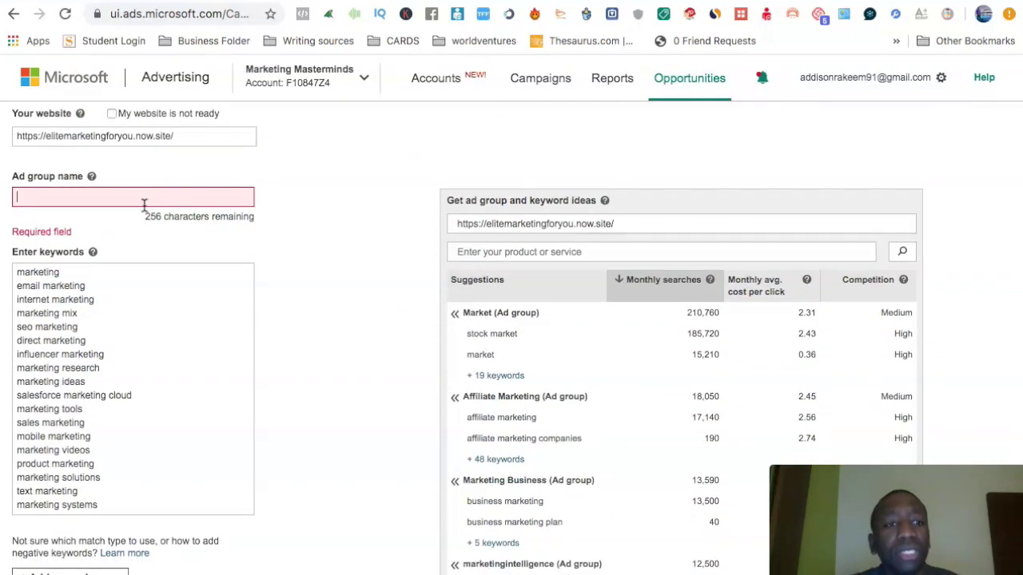
type("Marketing")
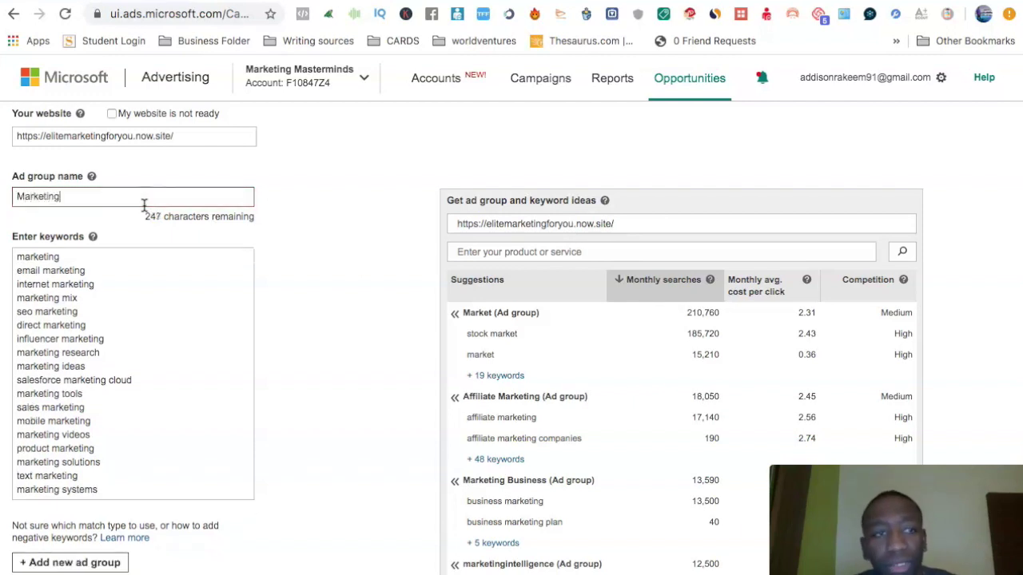
left_click(418, 224)
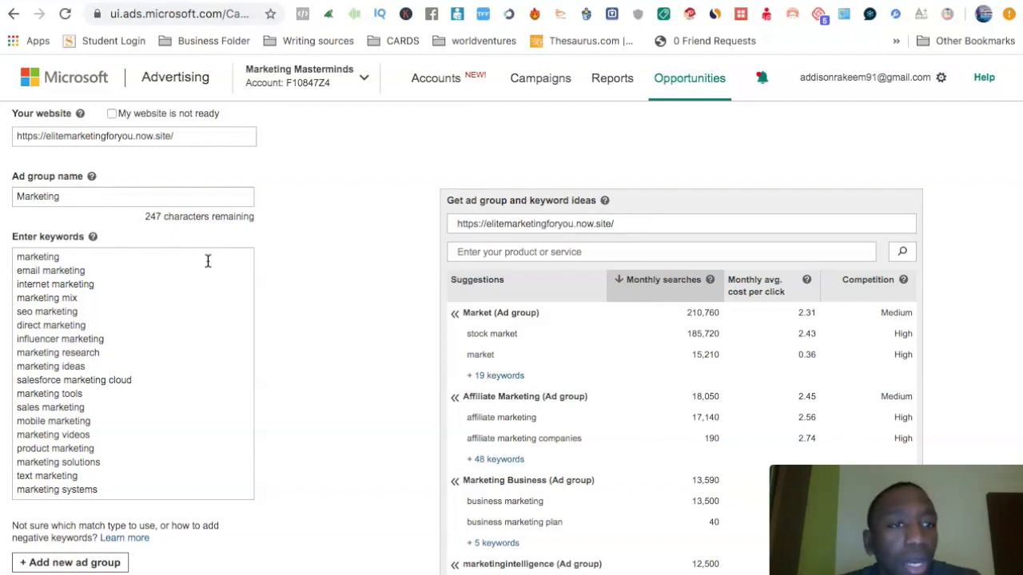
scroll(286, 277, "up", 2)
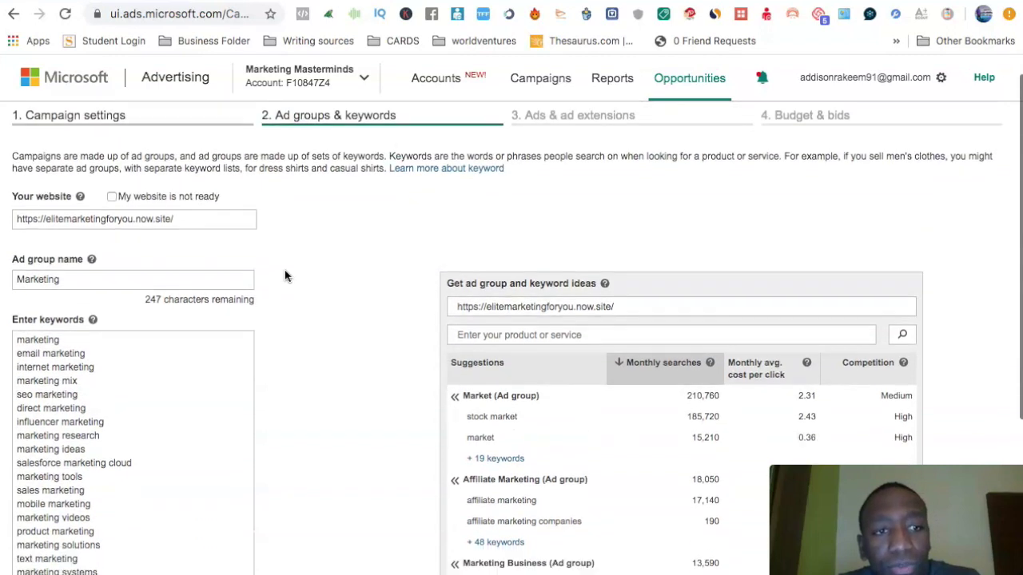
scroll(285, 276, "down", 5)
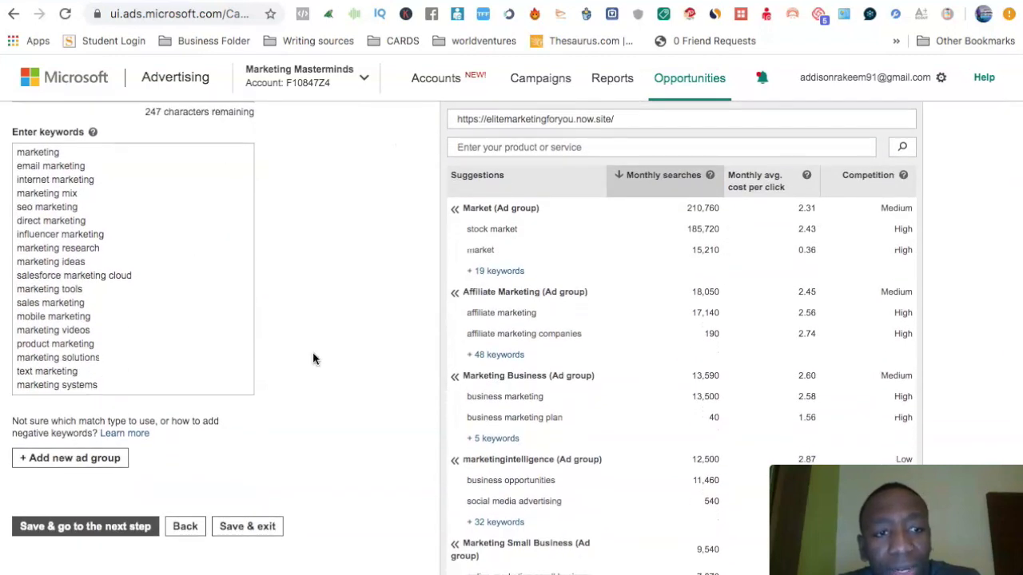
scroll(313, 359, "down", 3)
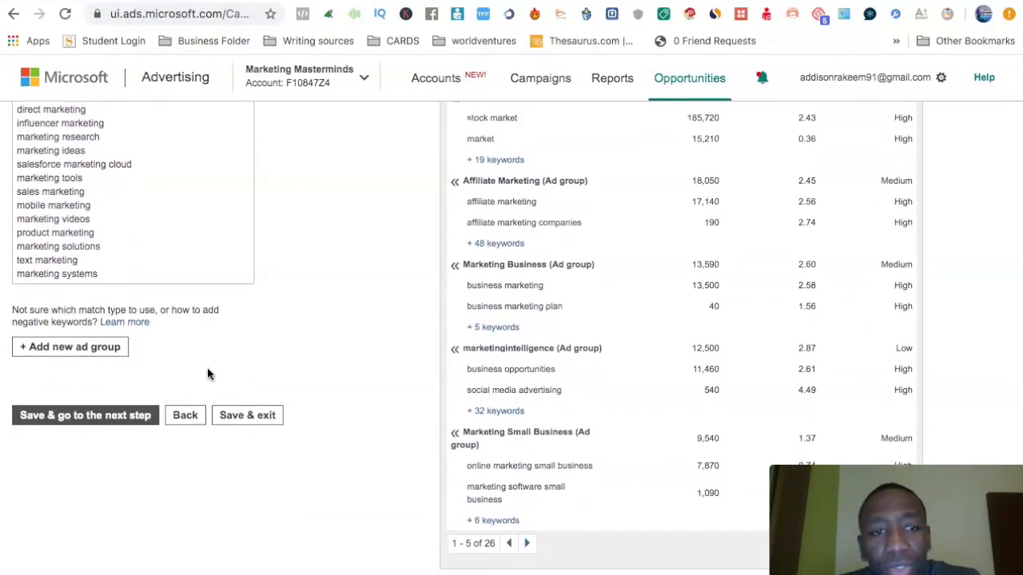
left_click(69, 418)
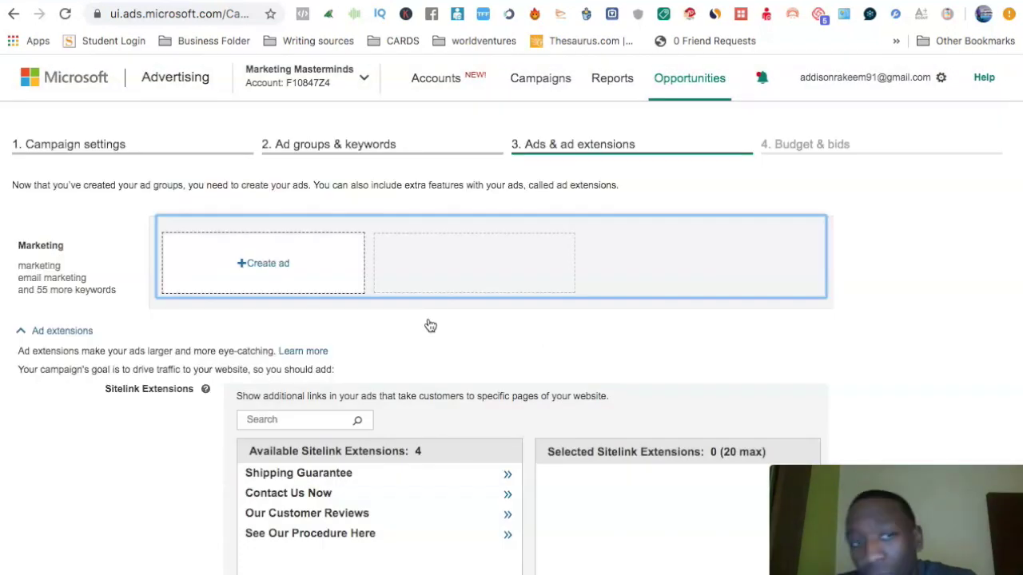
left_click(267, 269)
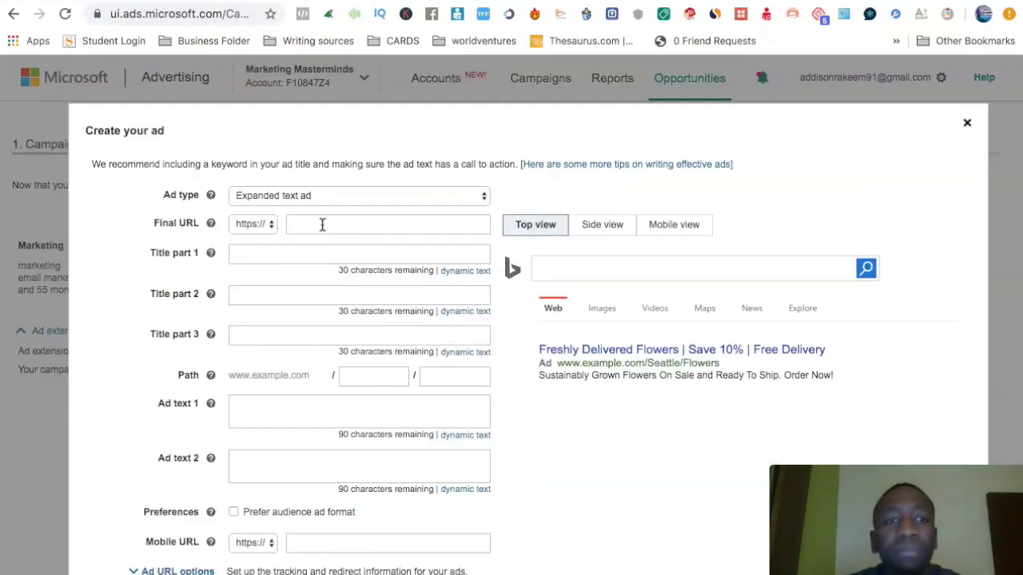
left_click(322, 225)
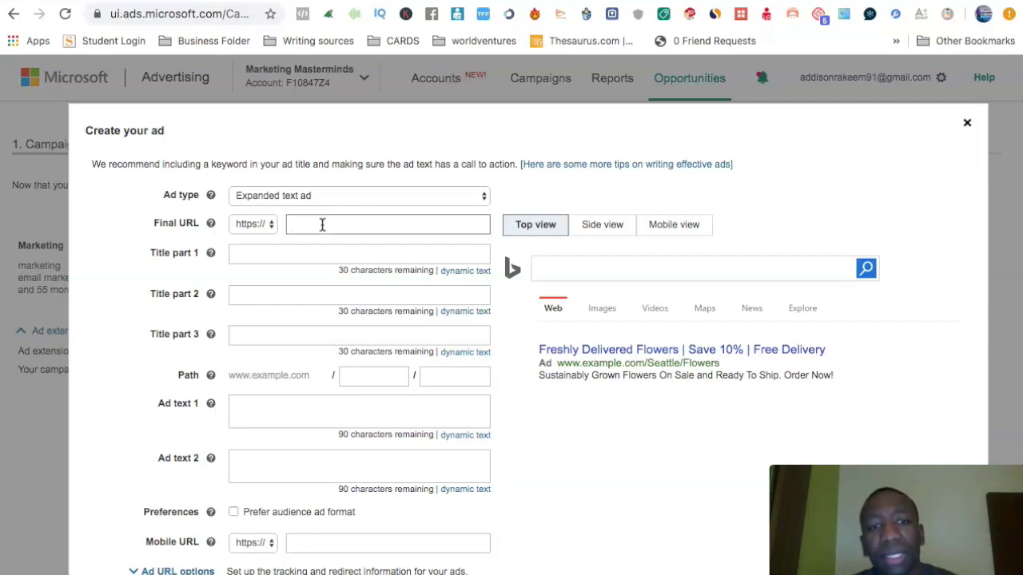
type("elitemarketingforyou.now.site/")
left_click(596, 247)
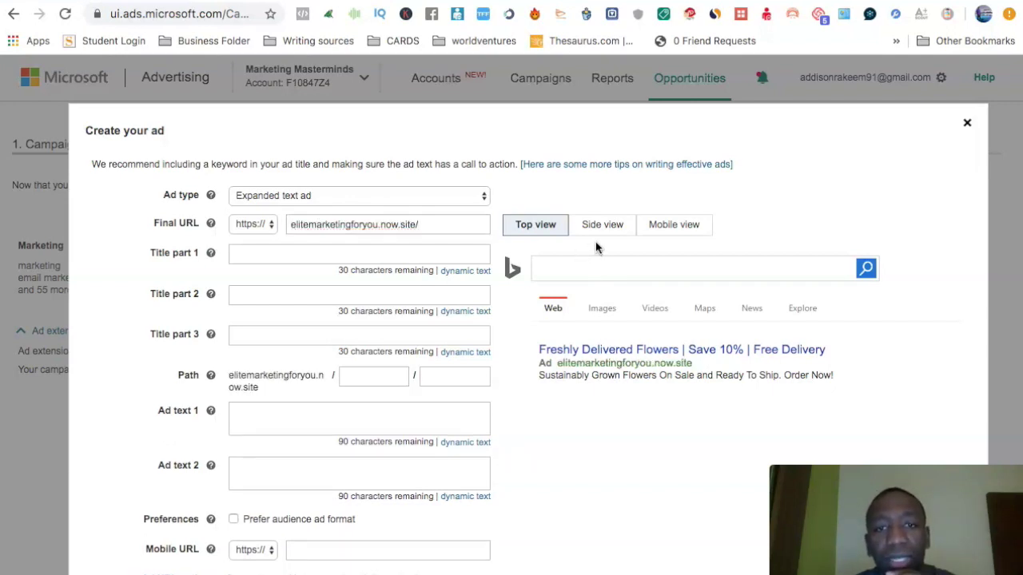
- Set the ad's title part 1 to "All In One Marketing Platform"
left_click(325, 254)
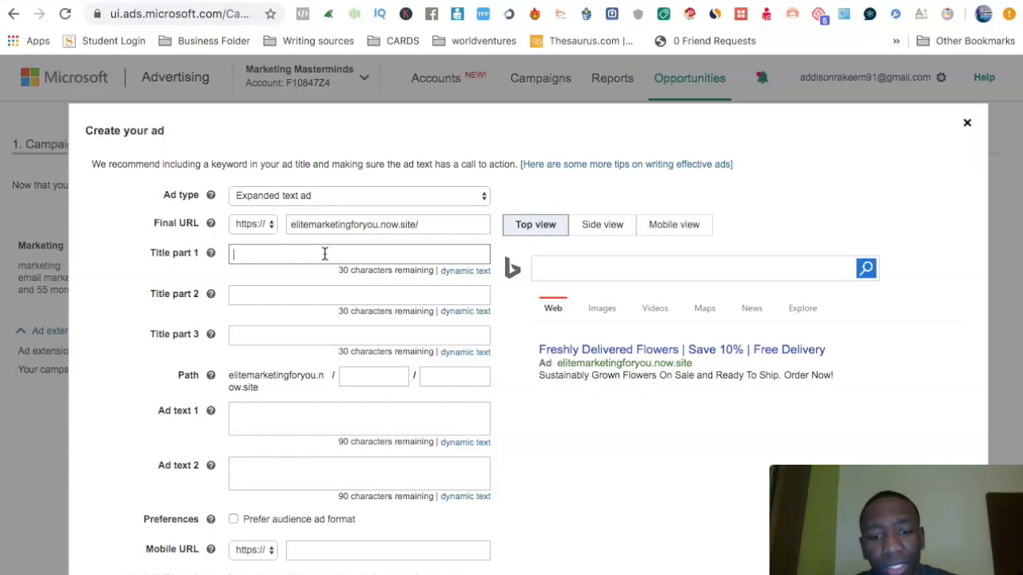
type("All in")
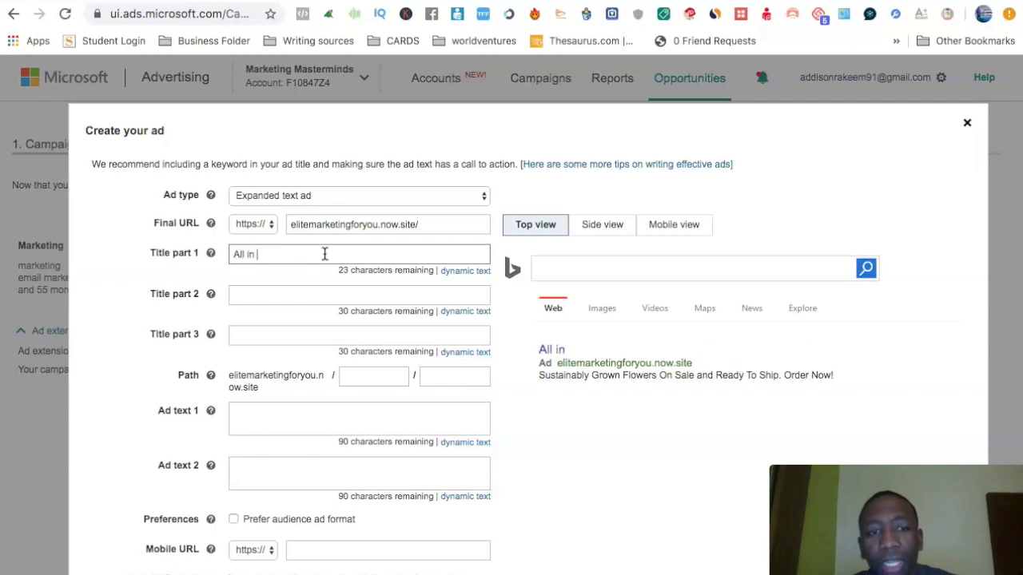
key("BackSpace")
key("BackSpace")
type("In O")
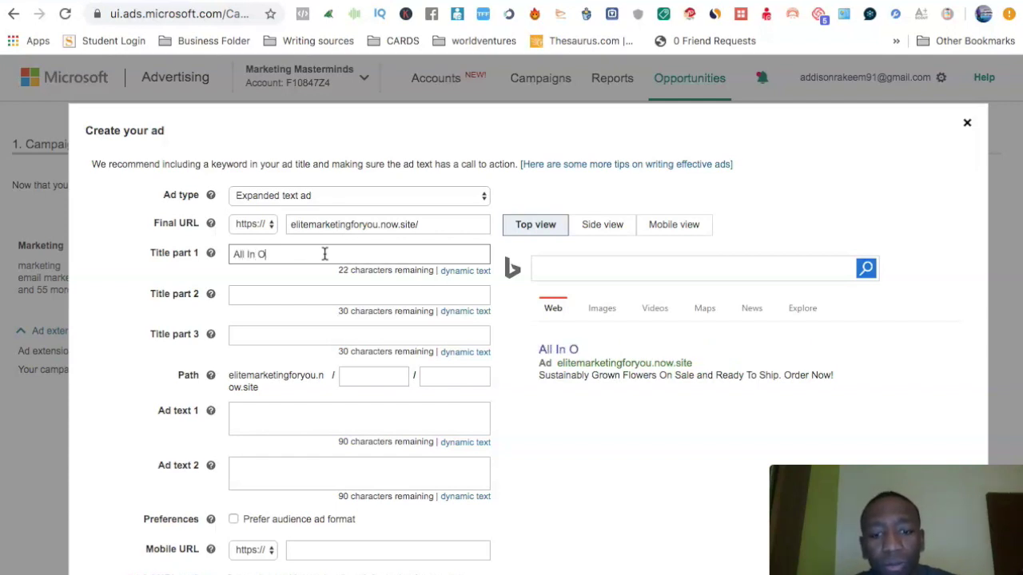
type("ne Marketing ")
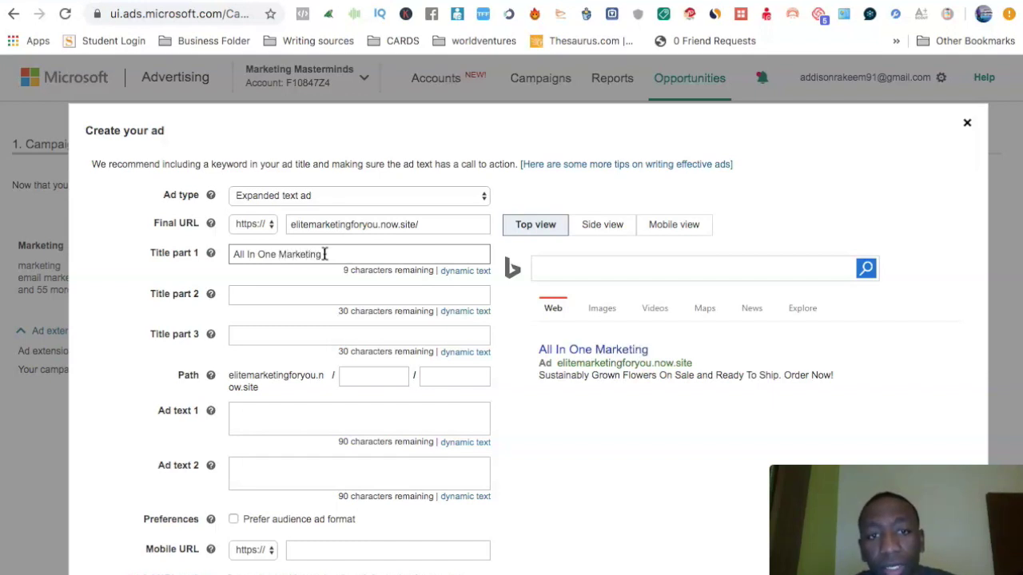
type("Platform")
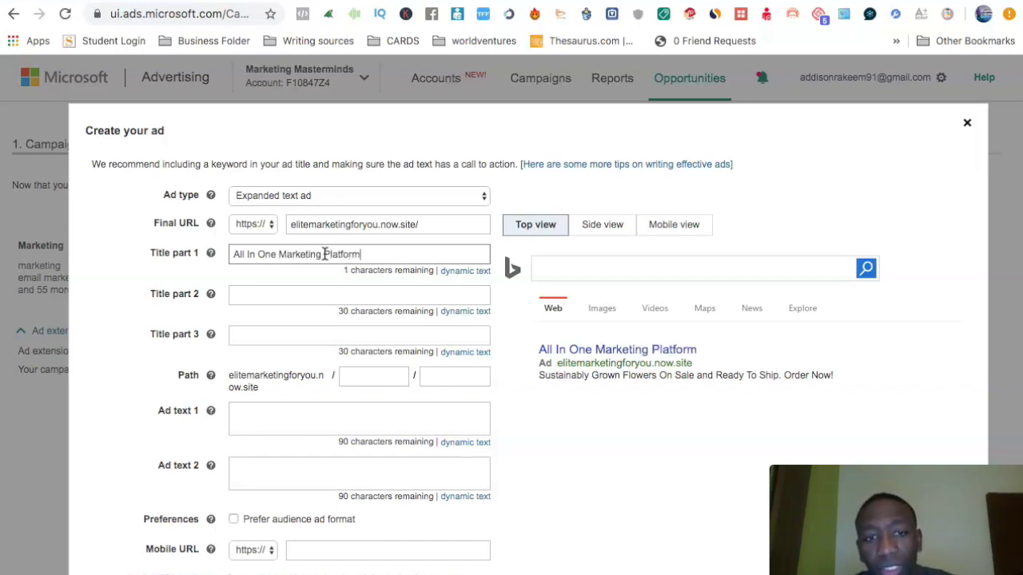
left_click(530, 305)
- Set the ad's title part 2 to "Your Marketing Done"
left_click(314, 293)
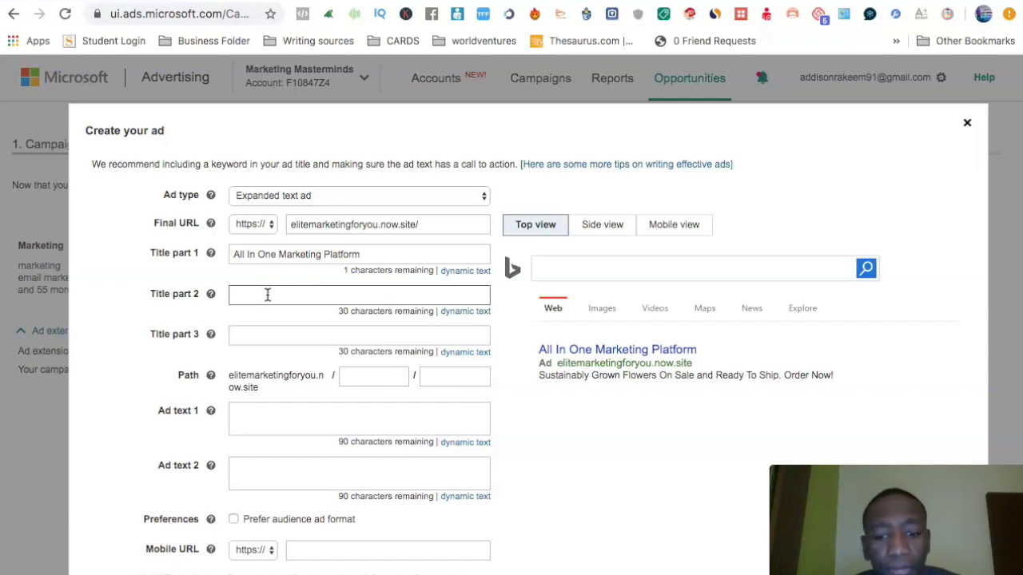
type("Your M")
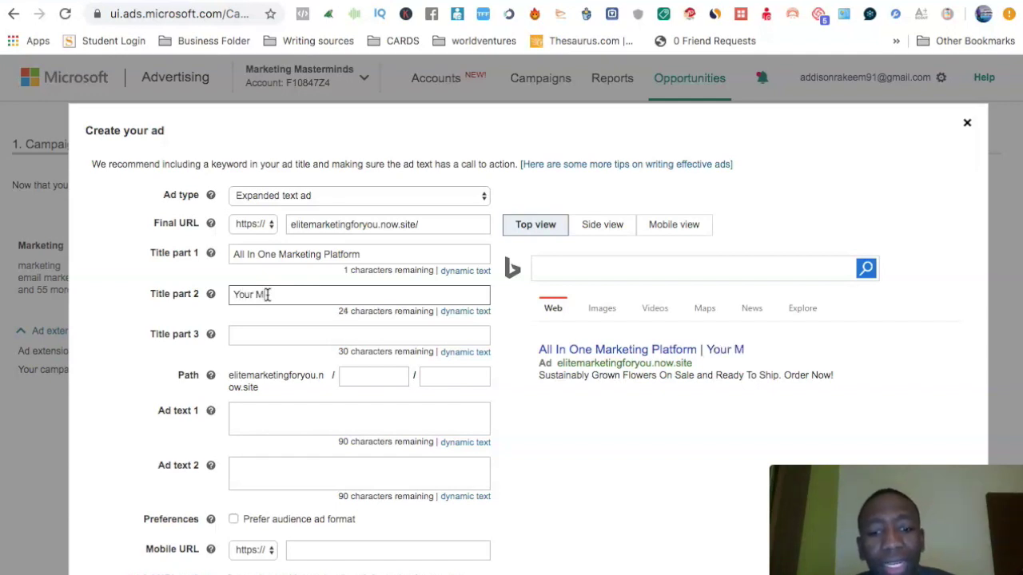
type("akreting")
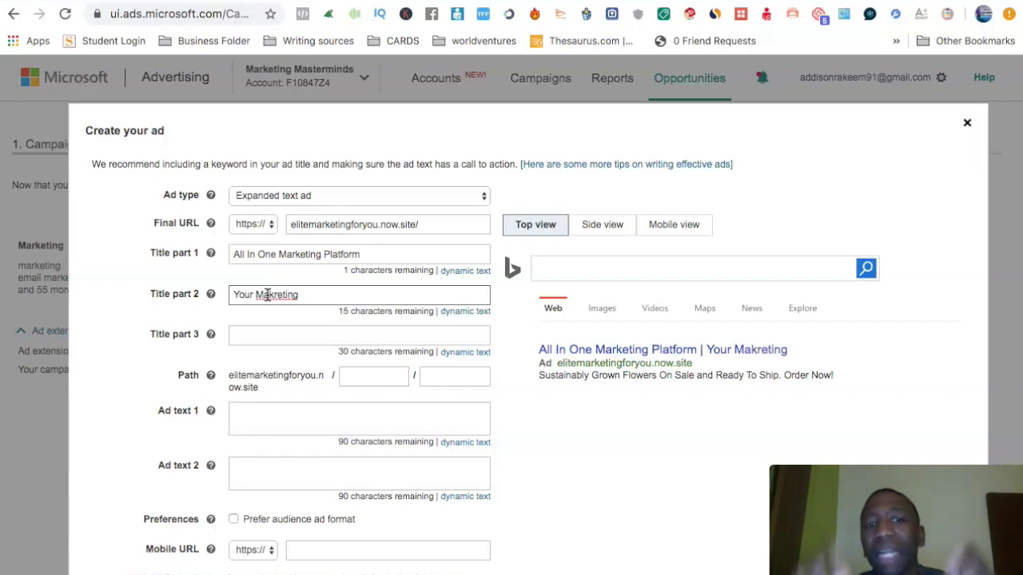
key("BackSpace")
key("BackSpace")
key("BackSpace")
key("BackSpace")
key("BackSpace")
key("BackSpace")
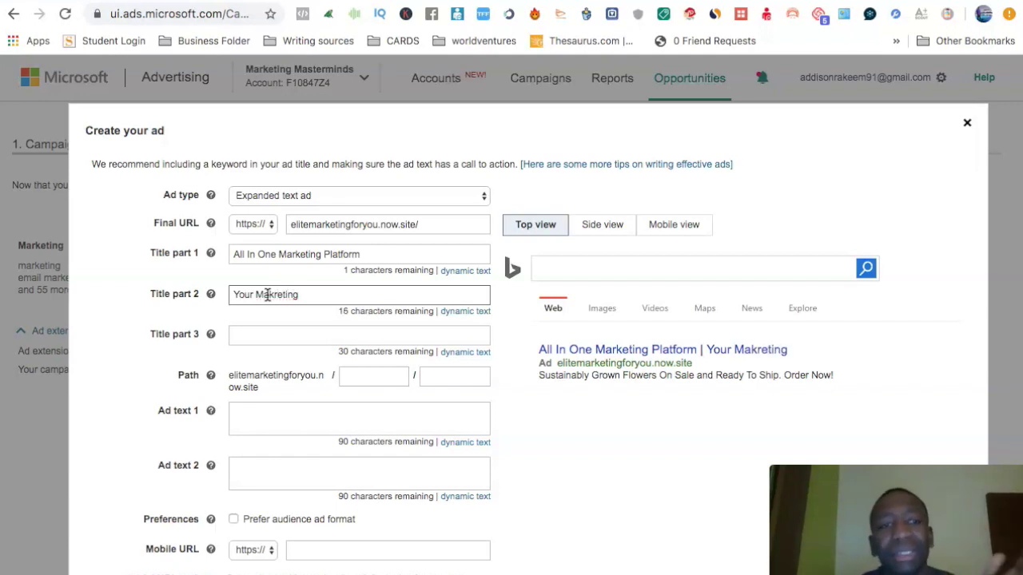
key("BackSpace")
type("rketing")
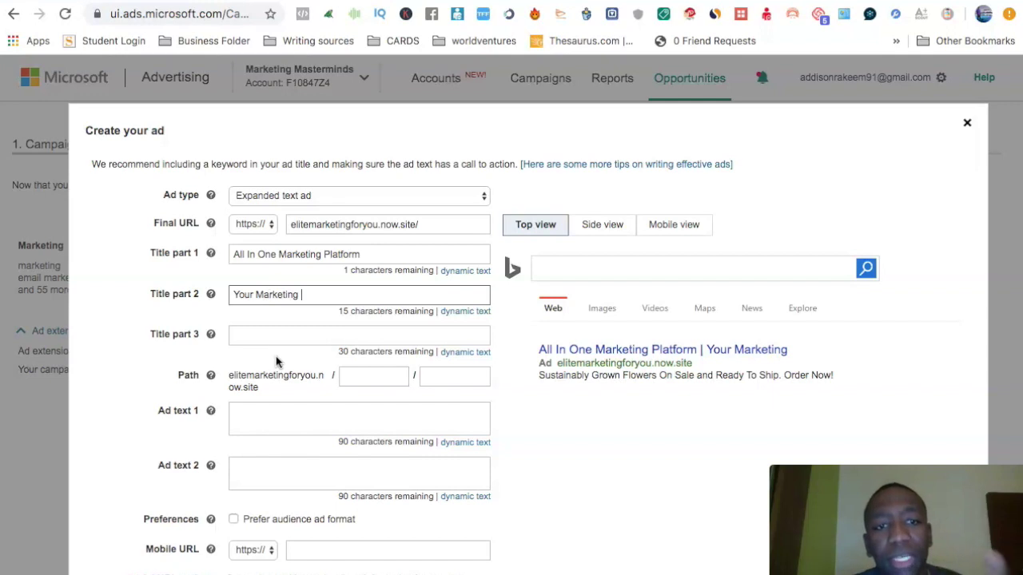
type("Done")
- Set the ad's title part 3 to "AI Powered" and its first path segment to "aipowered"
left_click(312, 339)
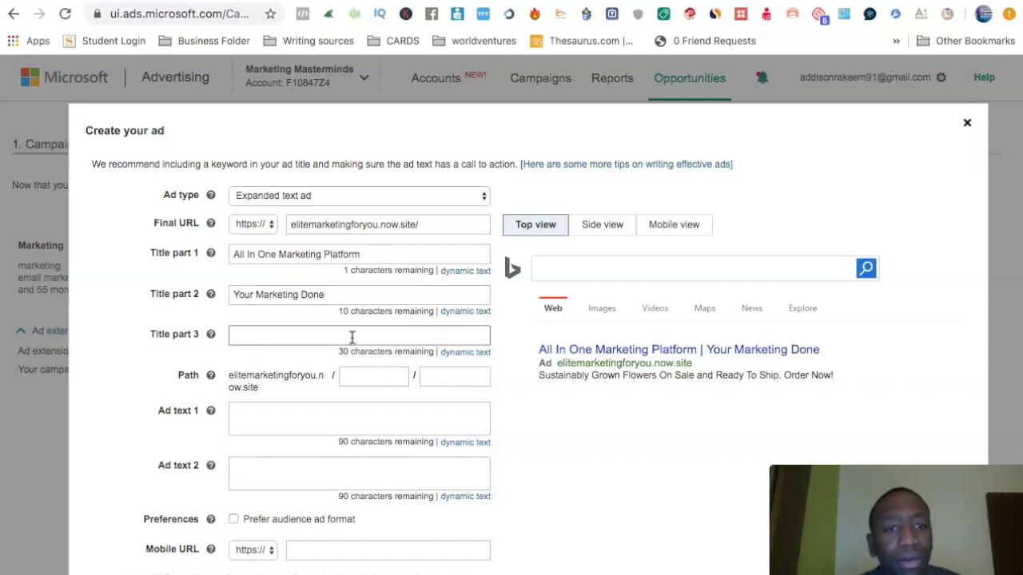
type("AI ")
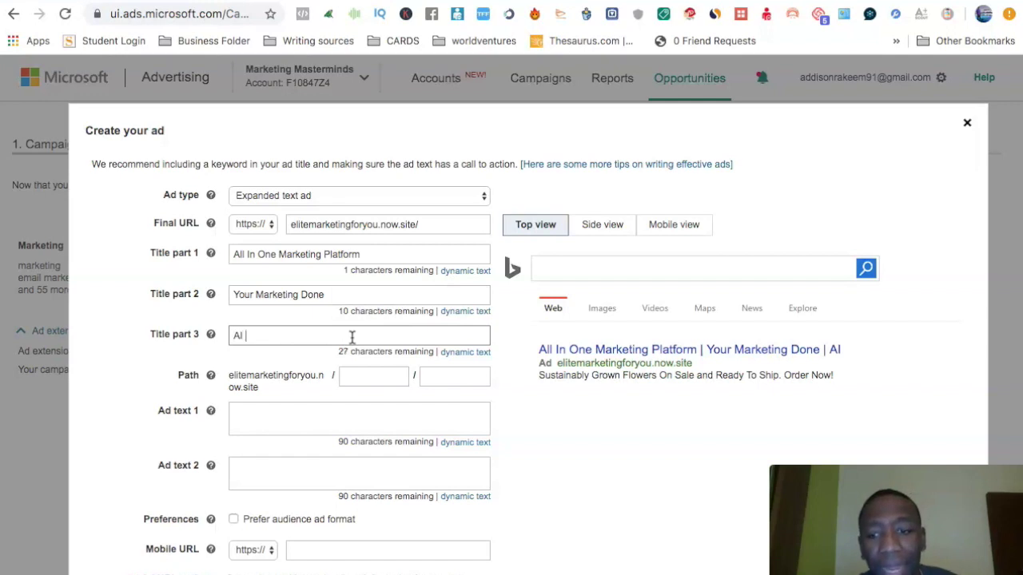
type("Powered")
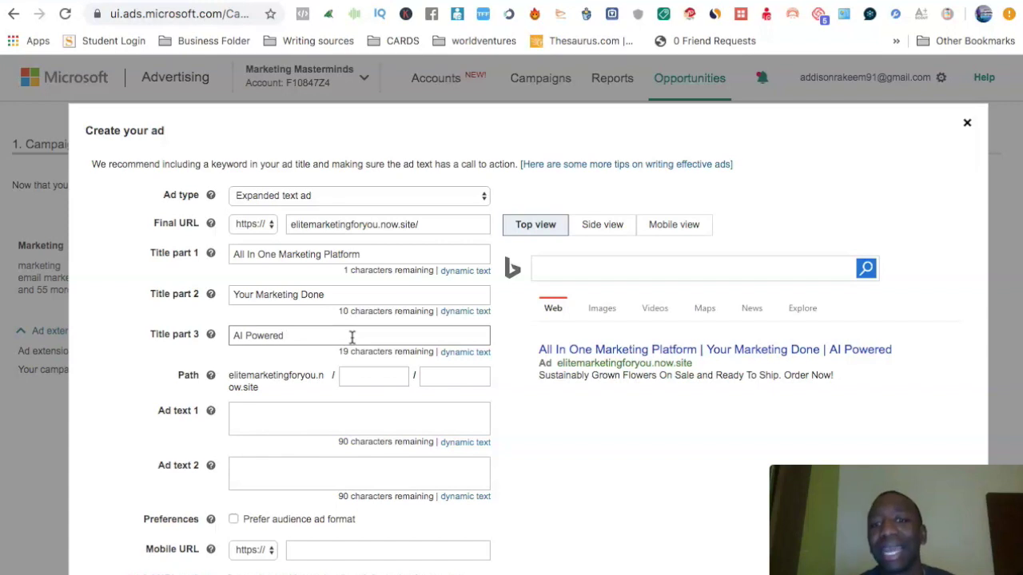
left_click(379, 376)
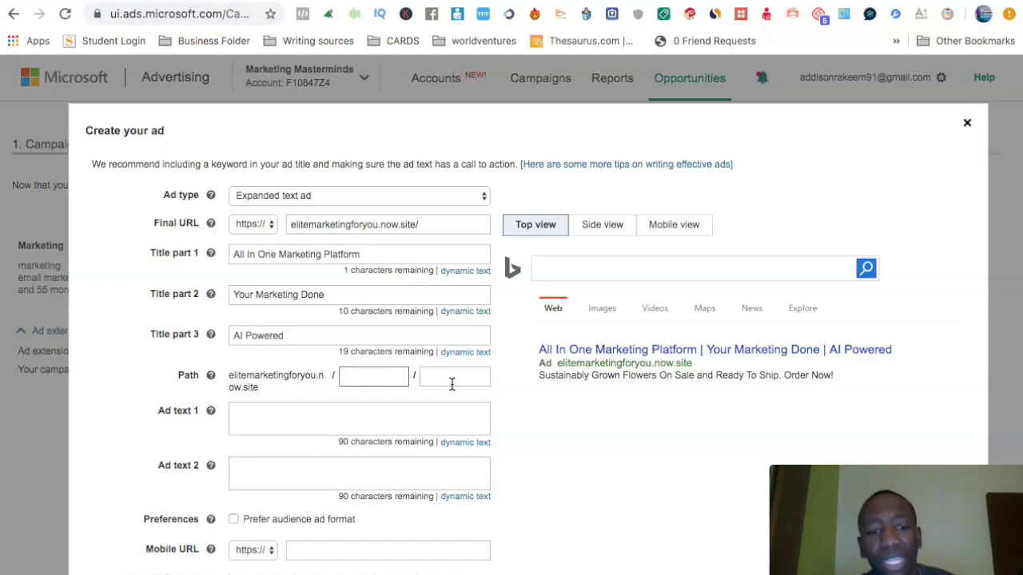
type("aipowered")
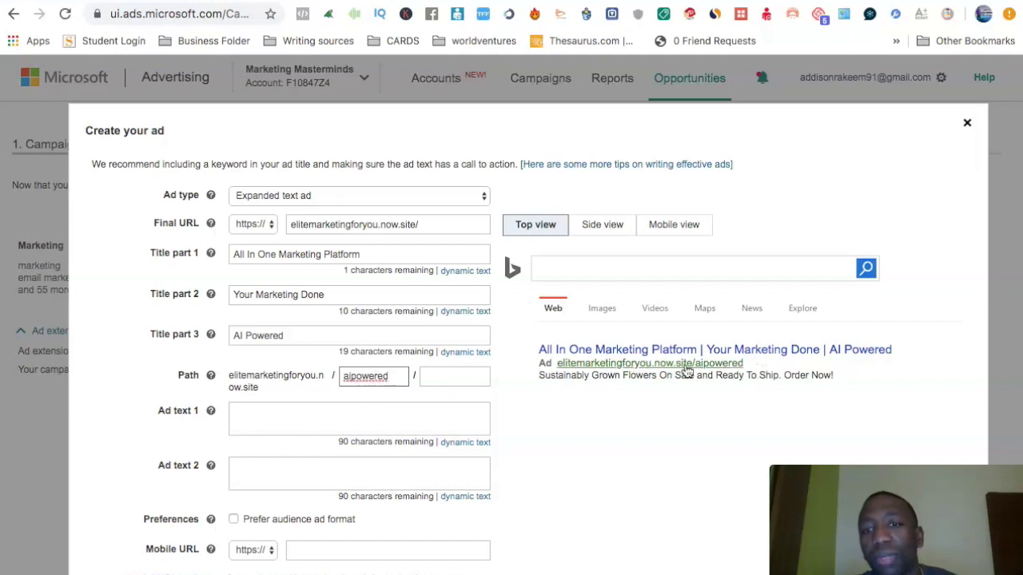
- Set the second path segment to "system" and ad text 1 to "This will completely build out your entire marketing campaign, such as website and etc"
left_click(447, 379)
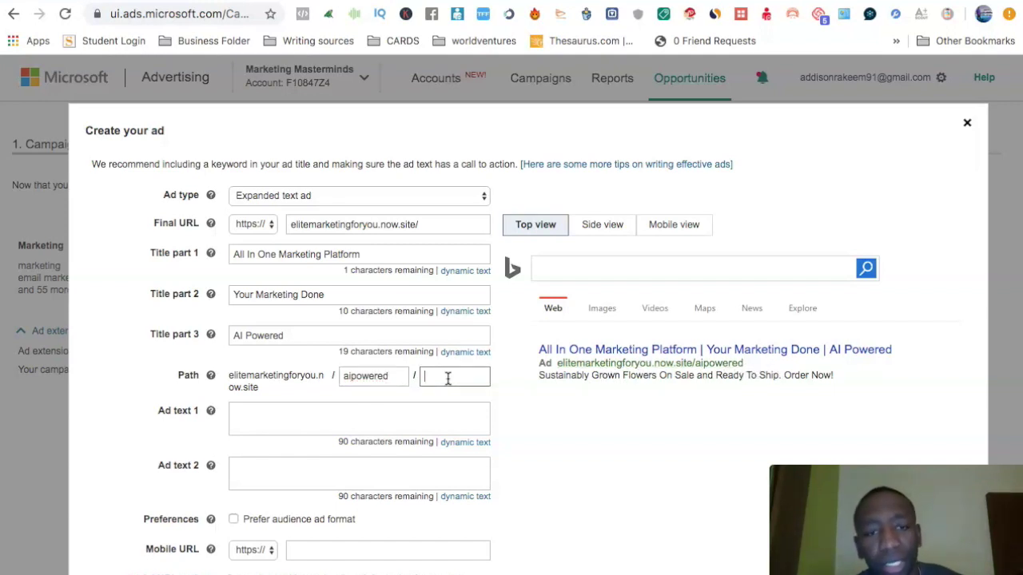
type("system")
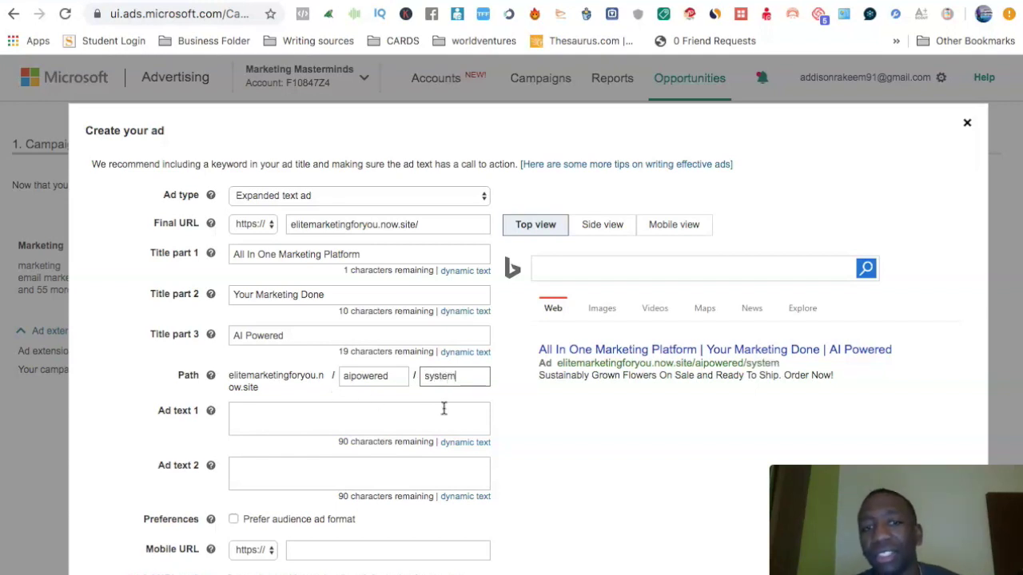
left_click(316, 412)
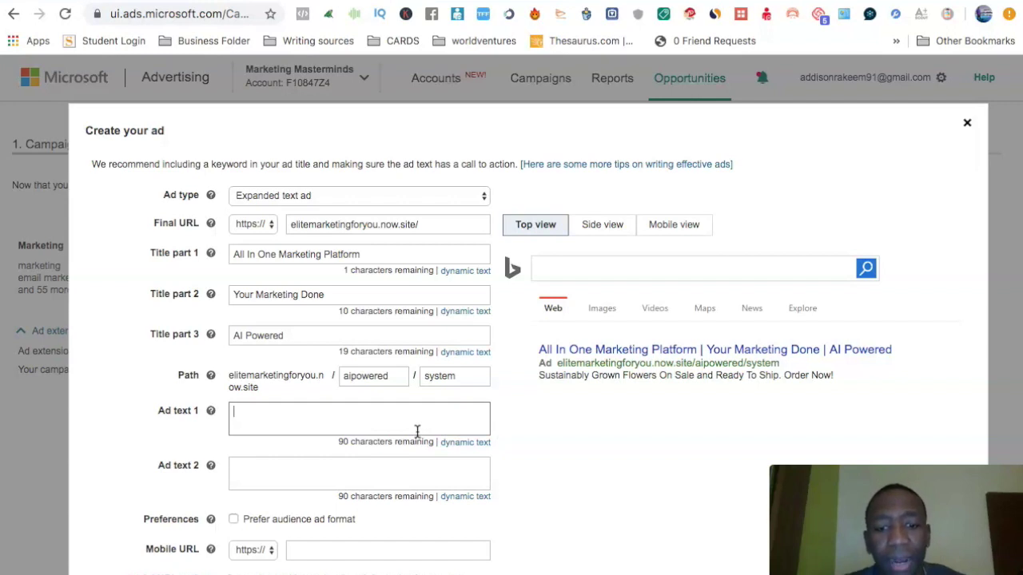
type("This wil")
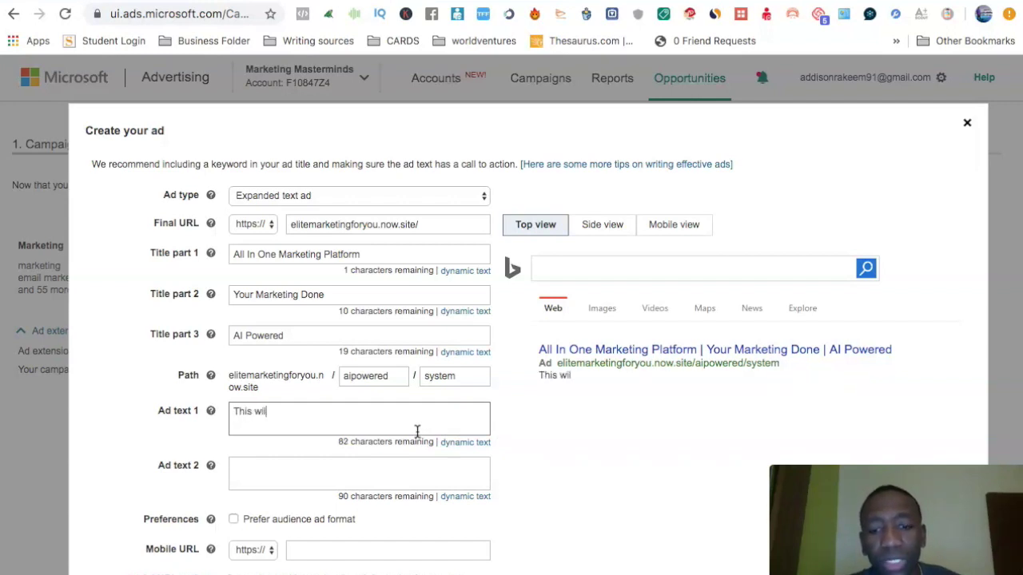
type("l completely ")
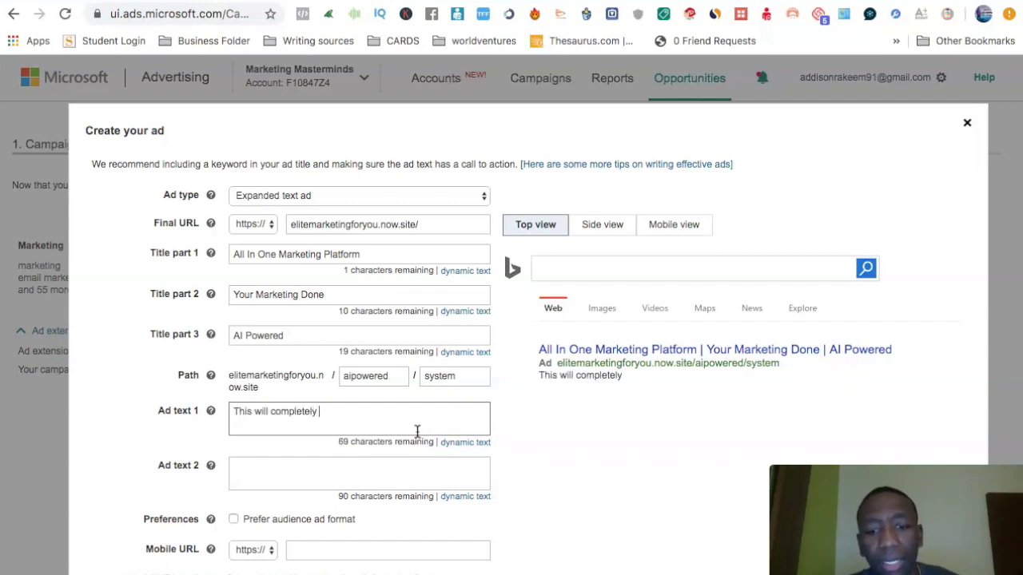
type("build out you")
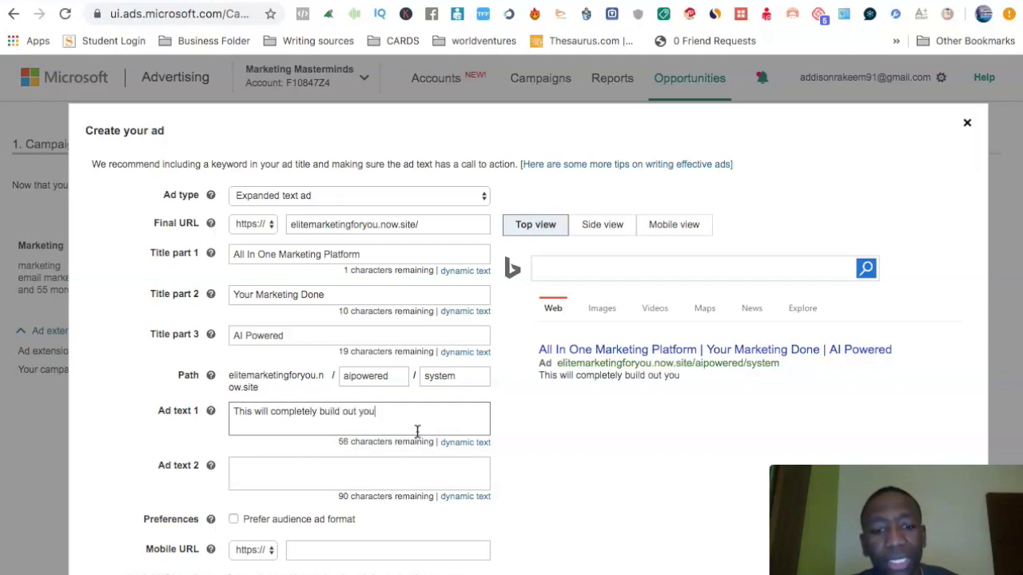
type("r entire mark")
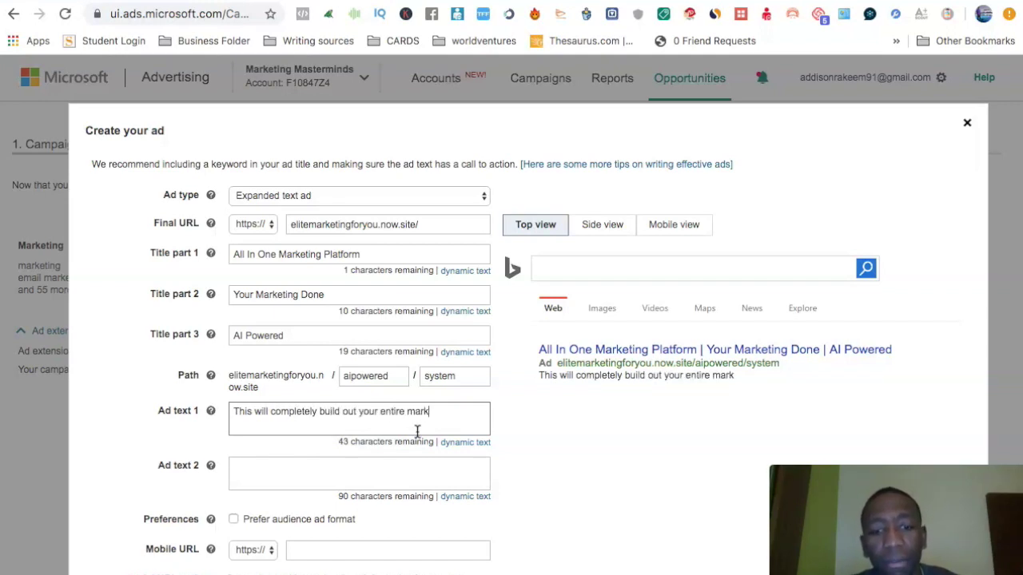
type("eting ")
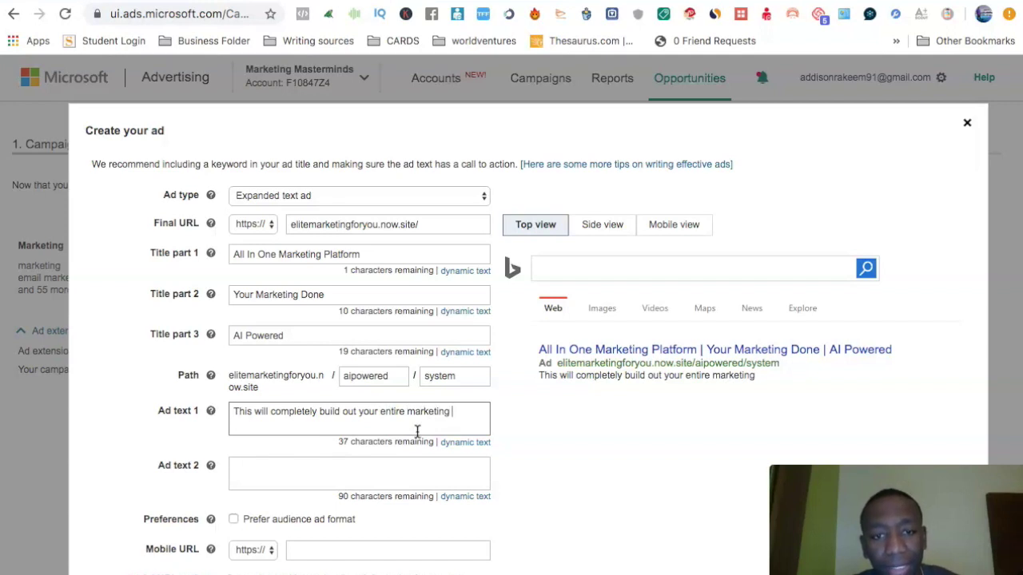
type("campaign")
key("BackSpace")
type("n,")
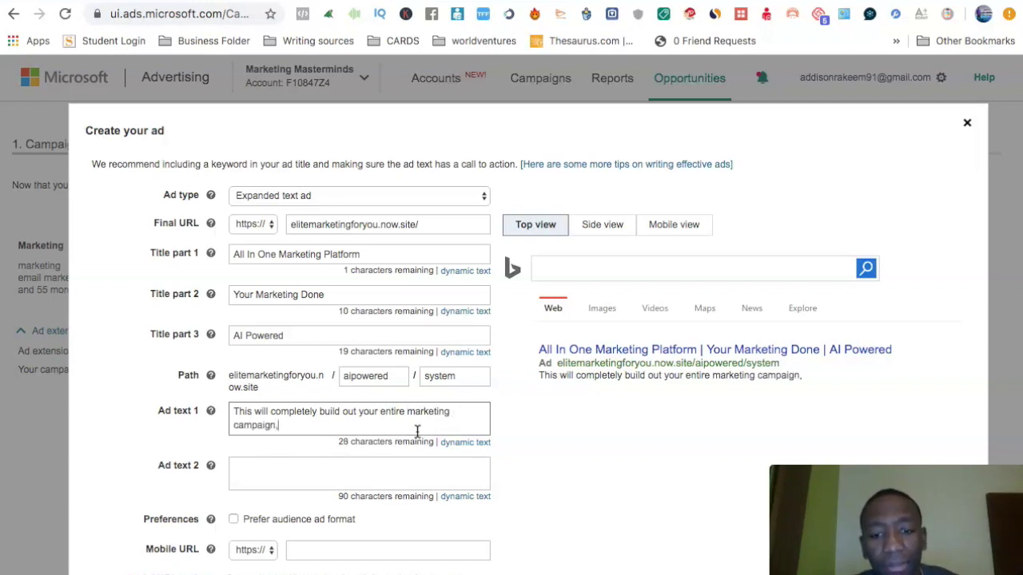
type(" such as c")
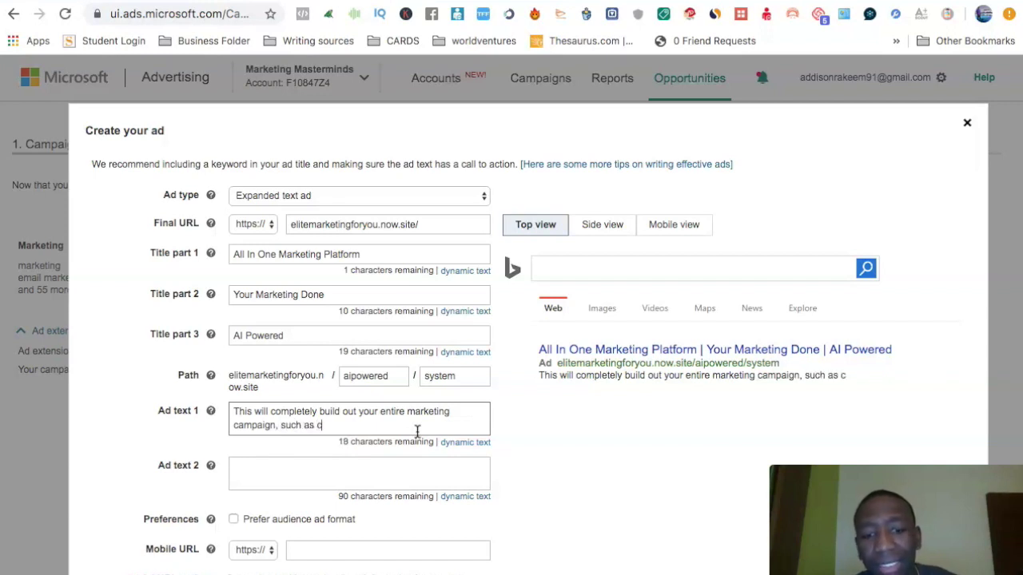
key("BackSpace")
type("websi")
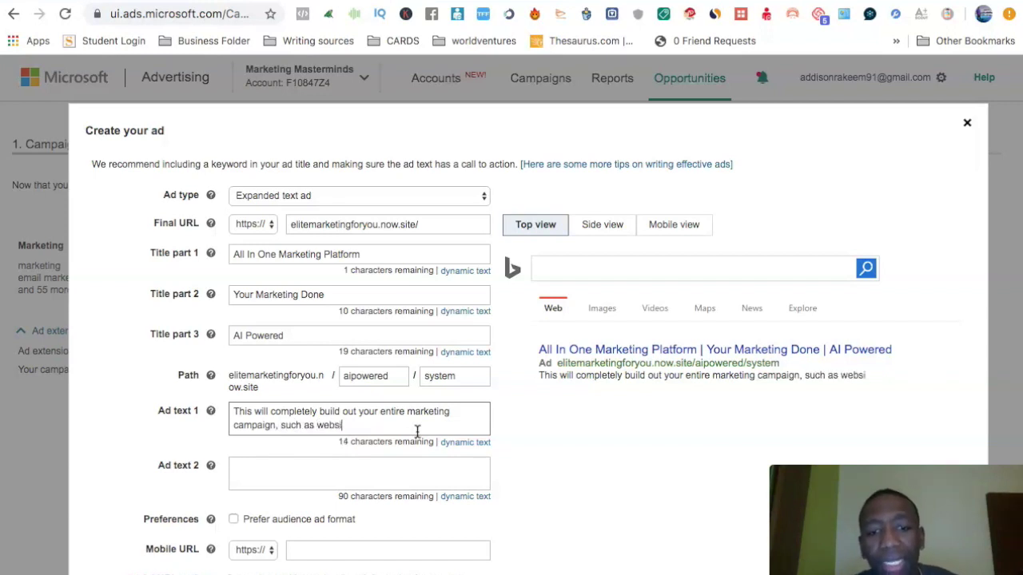
type("te and etc")
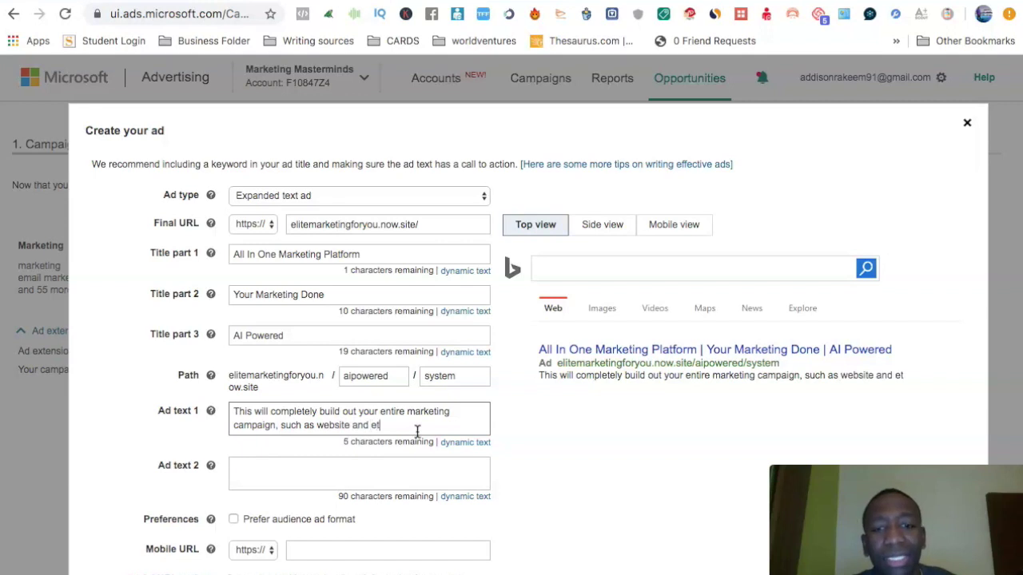
- Copy the full ad text 1 into ad text 2 so both descriptions use the same wording
triple_click(390, 423)
key("ctrl+c")
left_click(340, 479)
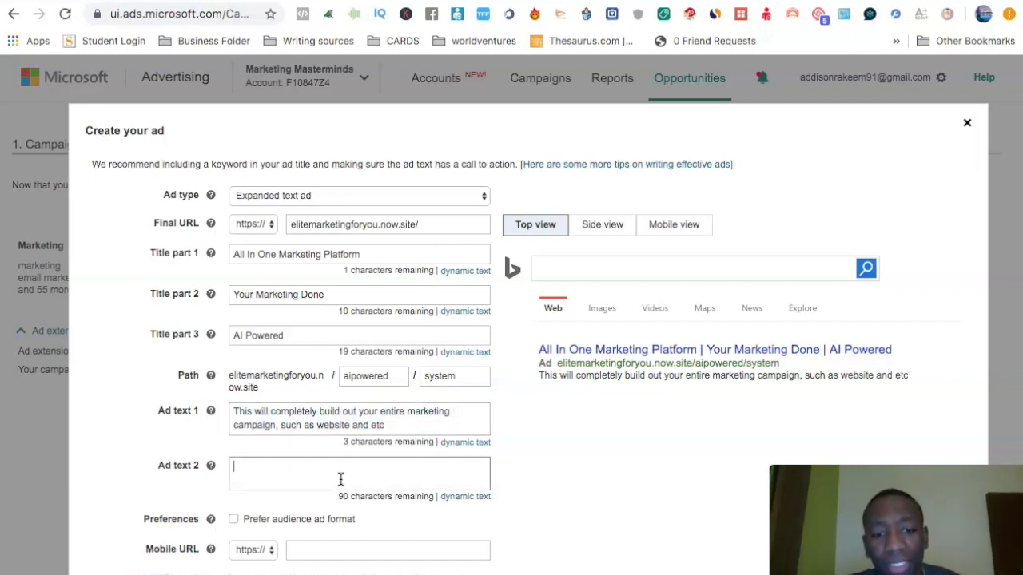
key("ctrl+v")
left_click(607, 467)
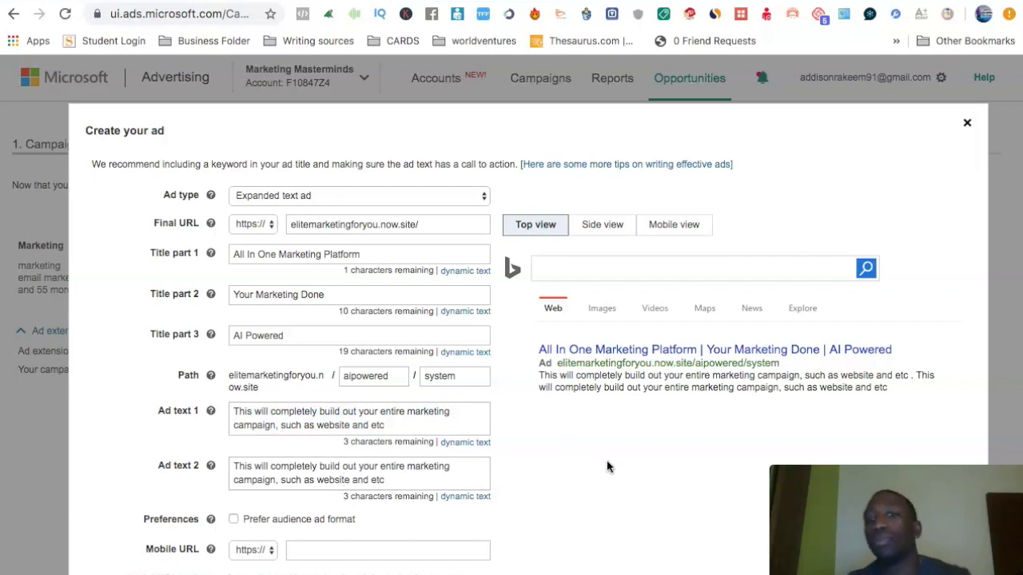
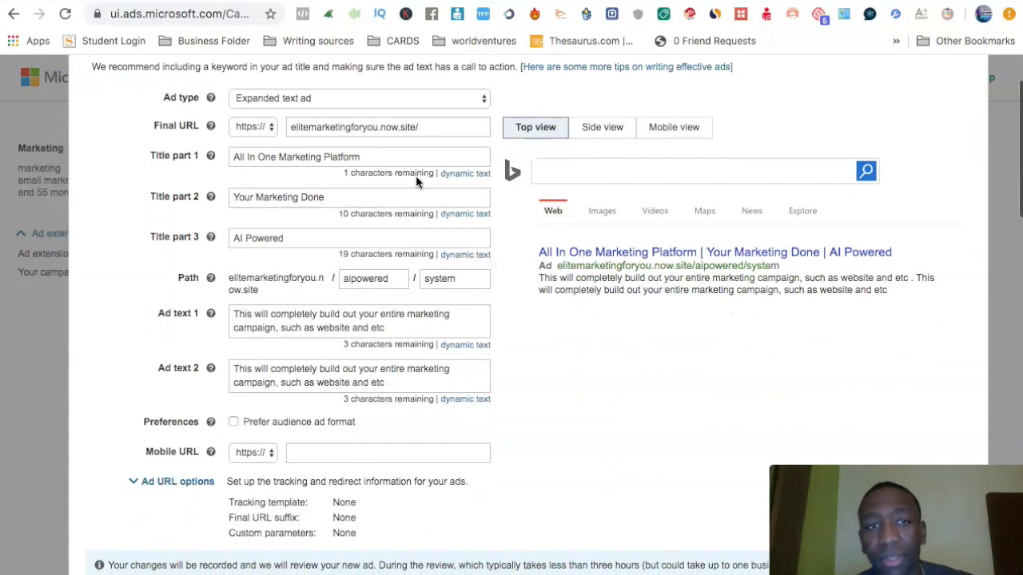
- Copy the final URL elitemarketingforyou.now.site/ into the ad's mobile URL
triple_click(419, 127)
key("ctrl+c")
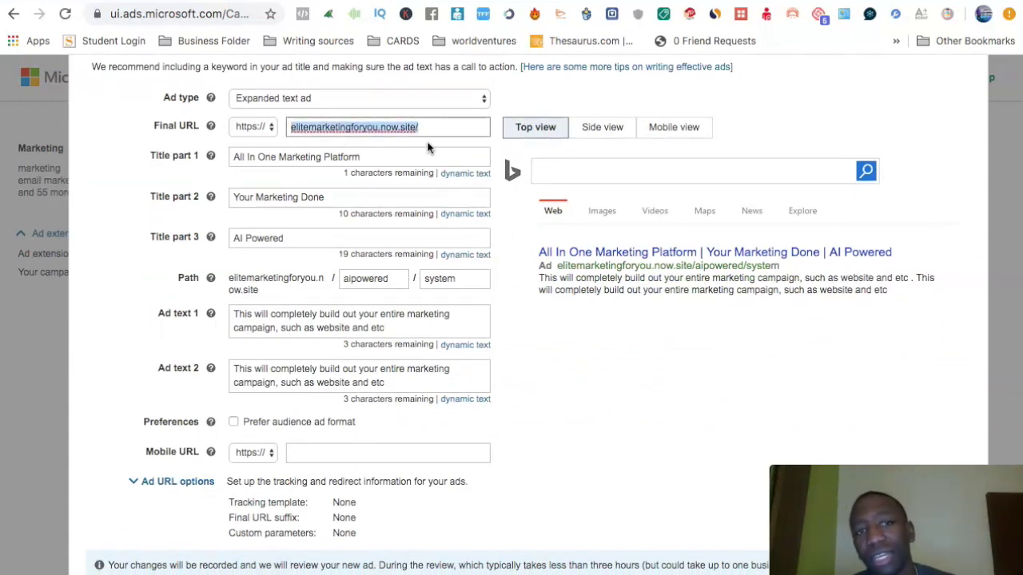
left_click(350, 459)
key("ctrl+v")
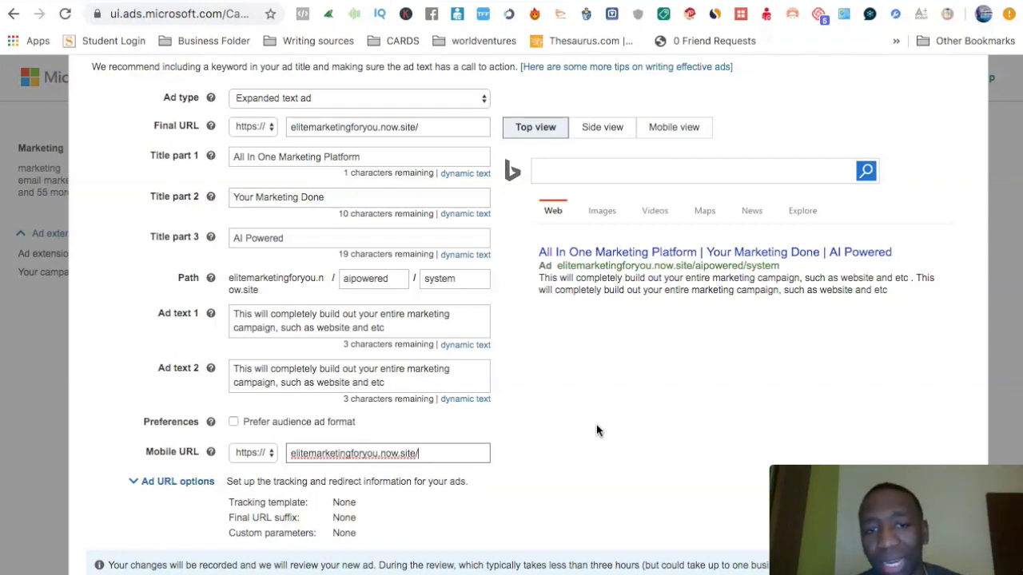
left_click(588, 376)
- Save the completed expanded text ad to the Marketing ad group
scroll(589, 379, "down", 1)
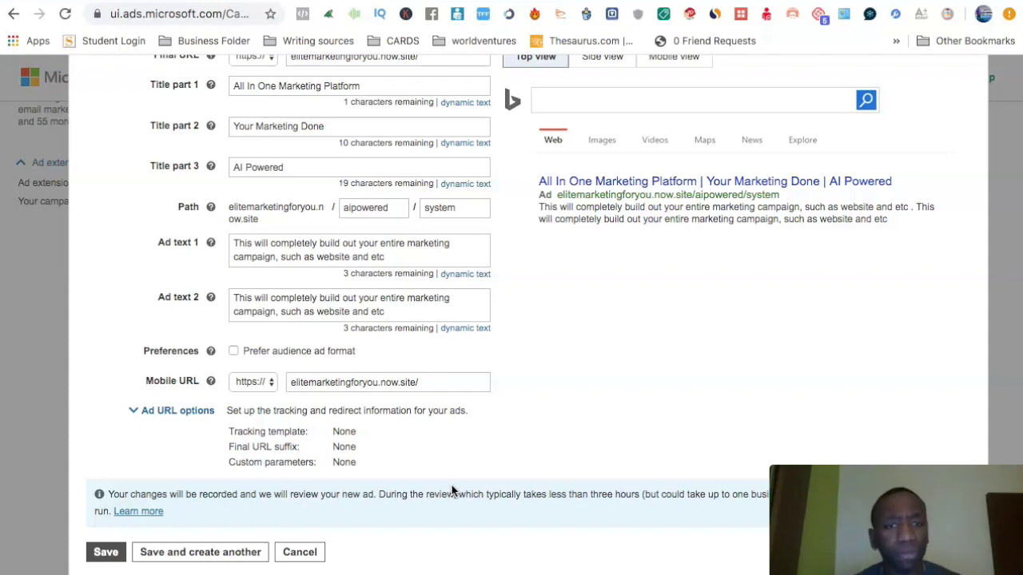
scroll(568, 323, "down", 3)
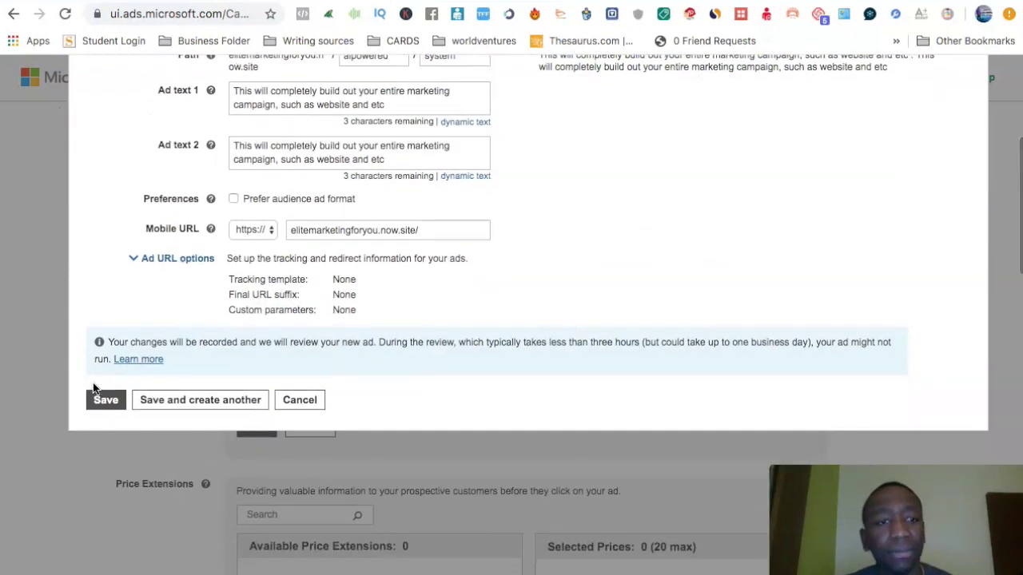
left_click(104, 399)
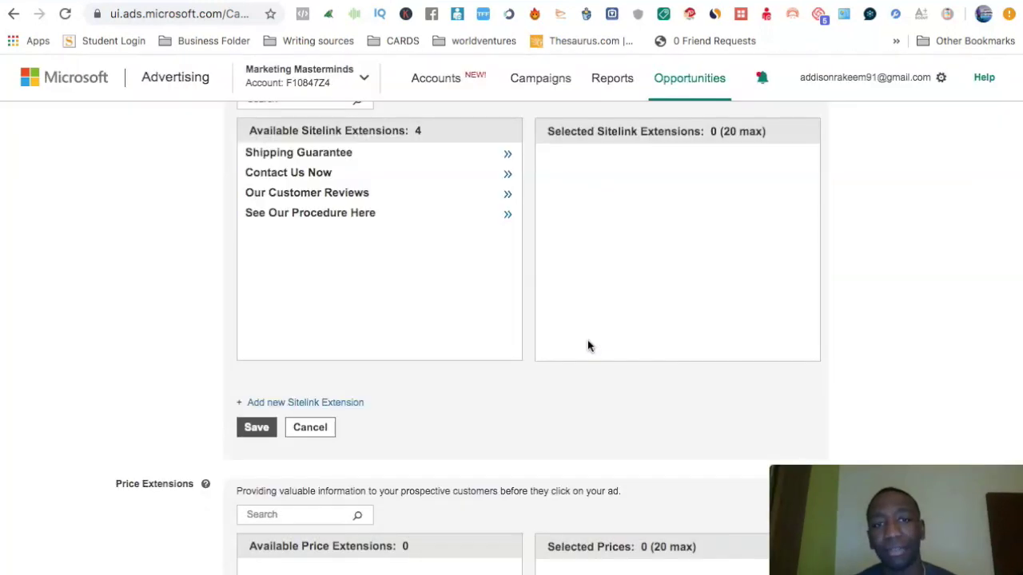
- Reopen the saved Marketing ad to review its details and preview, and close it without making changes
scroll(588, 346, "up", 5)
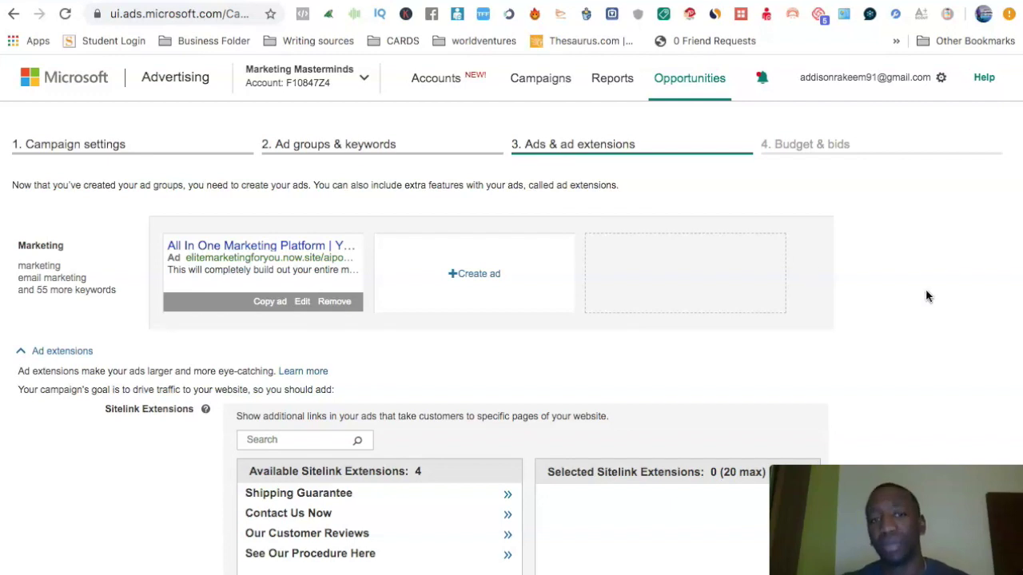
scroll(926, 294, "down", 3)
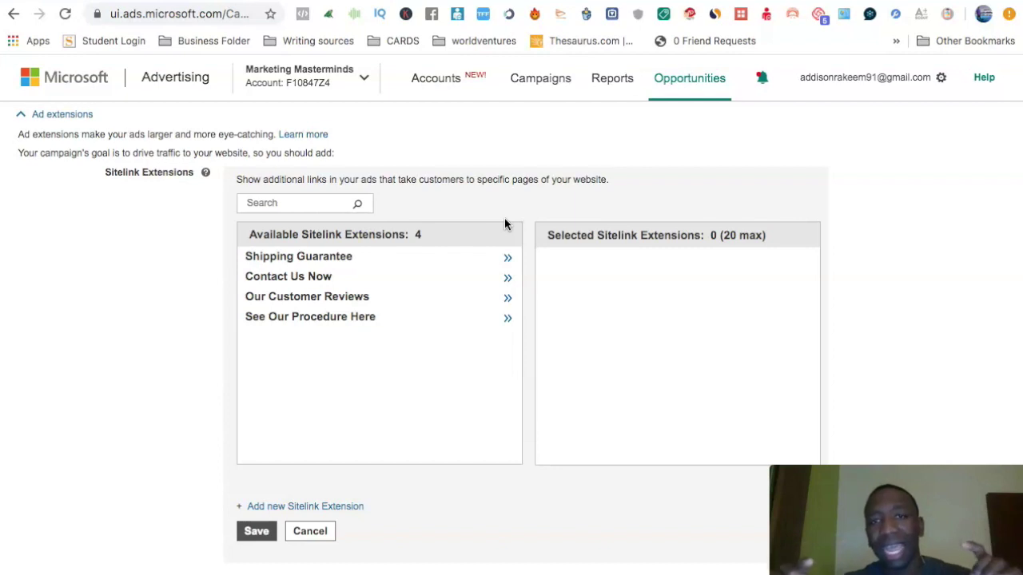
scroll(504, 222, "up", 3)
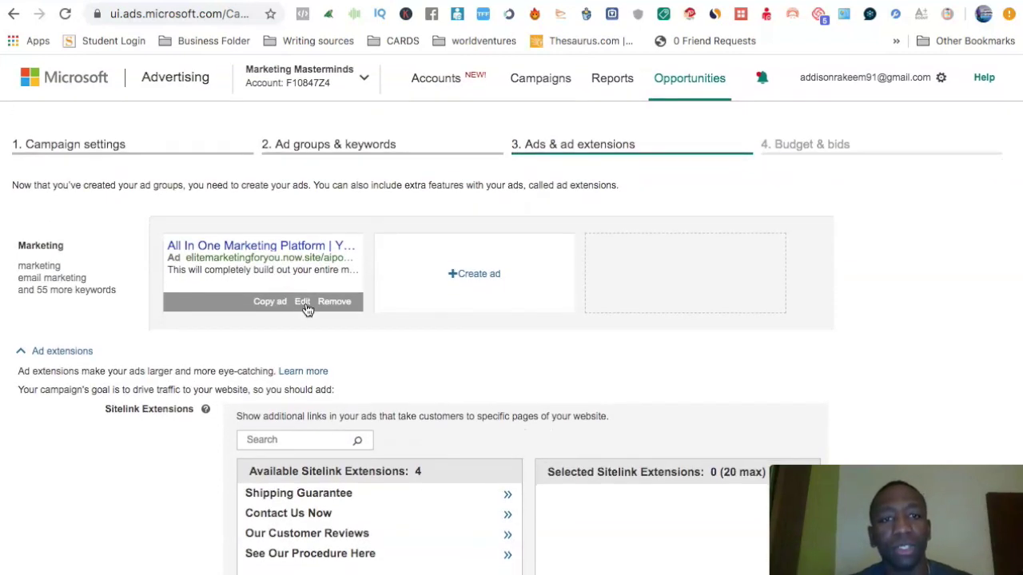
left_click(357, 297)
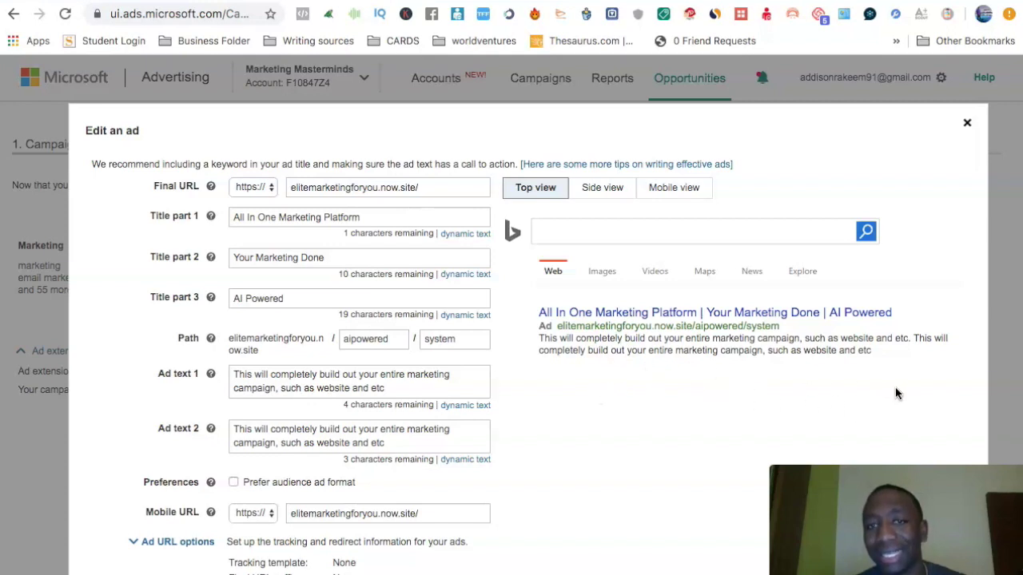
left_click(967, 126)
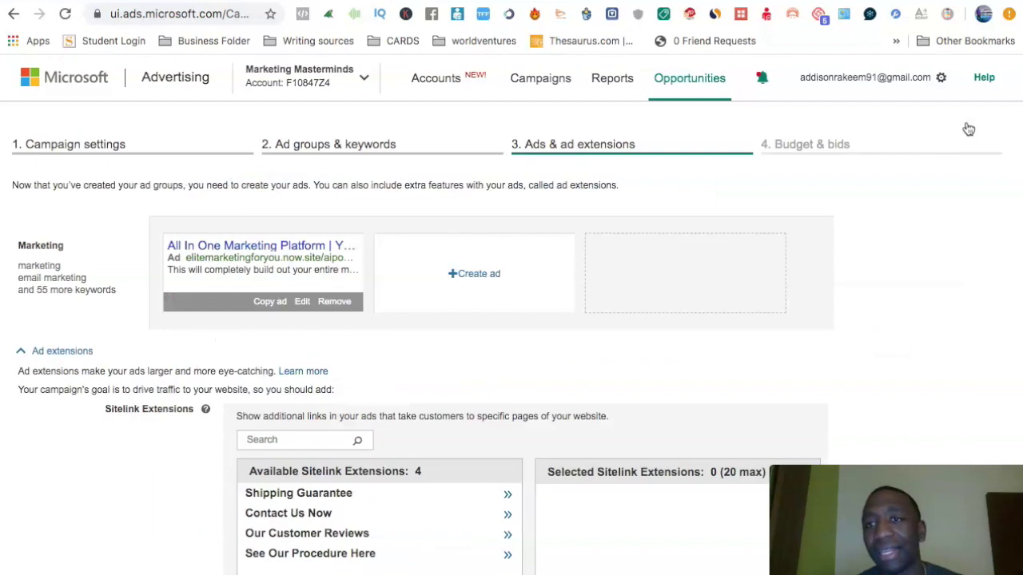
- Save the ads and ad extensions stage without adding any extensions and continue to the budget and bids stage
scroll(587, 294, "down", 5)
scroll(586, 299, "down", 7)
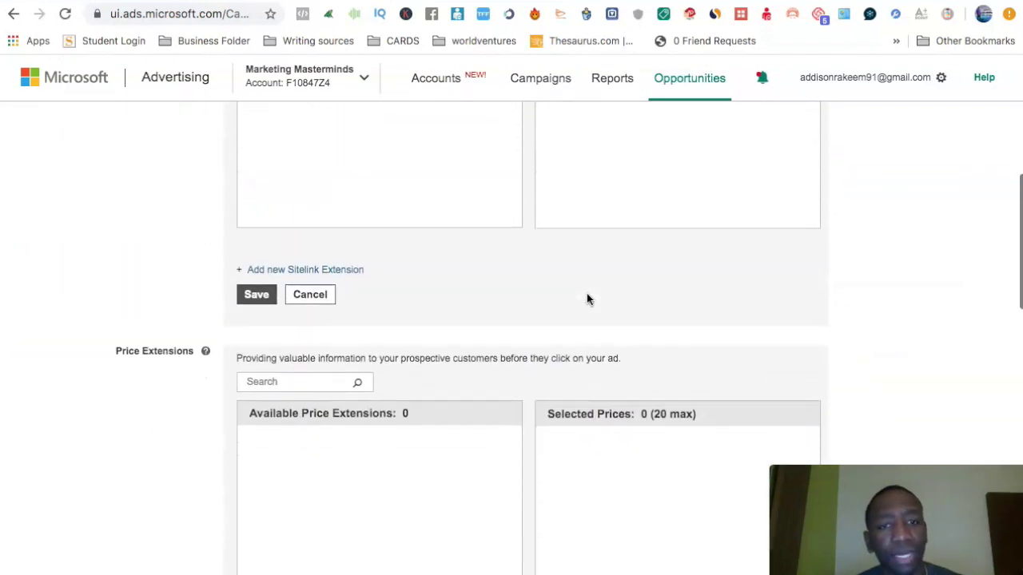
scroll(587, 299, "down", 10)
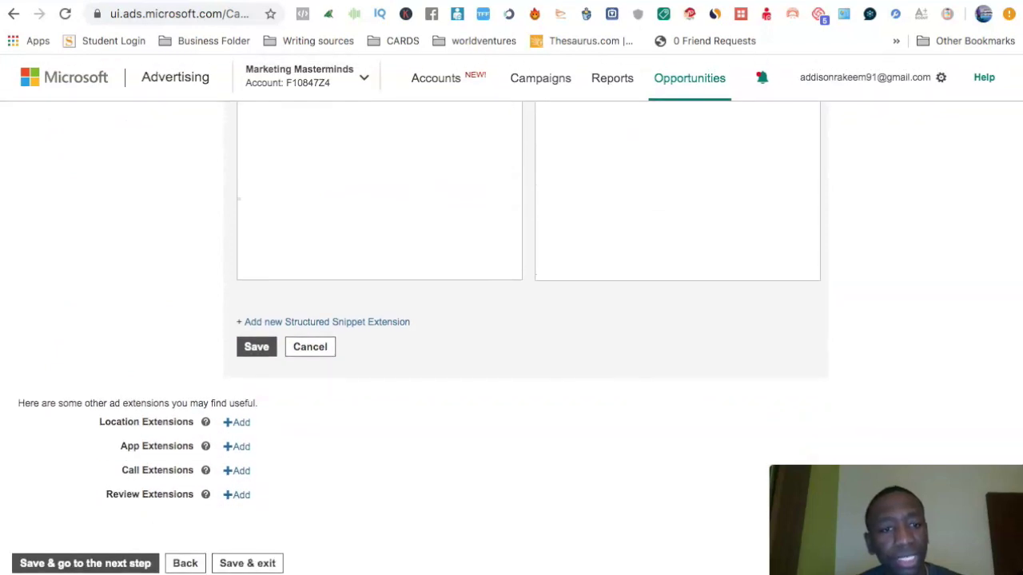
left_click(122, 563)
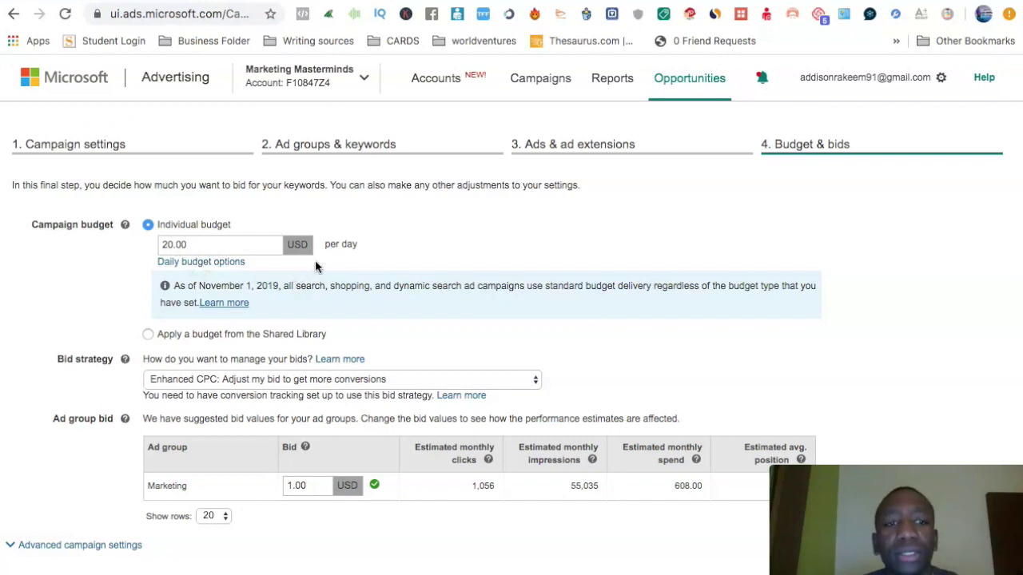
- Set the campaign's bid strategy to "Manual: Use the bid I set"
left_click(198, 384)
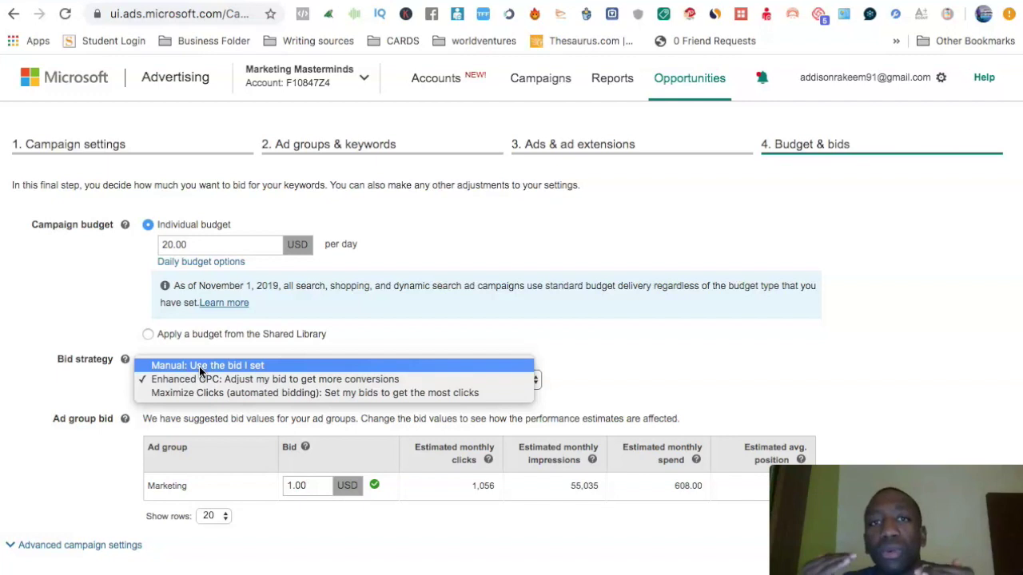
left_click(199, 366)
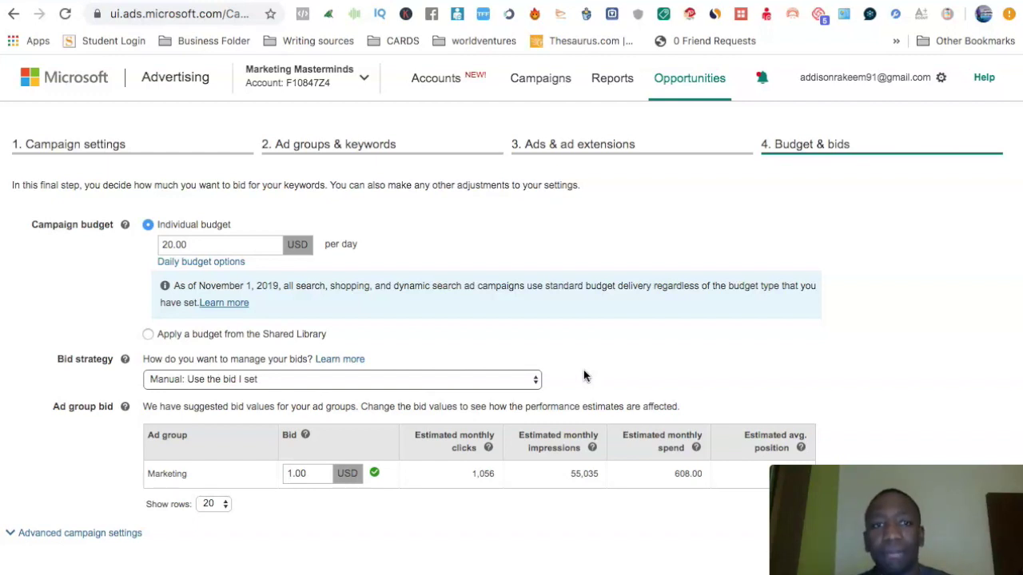
- Try a bid of .25 USD for the Marketing ad group to update its performance estimates
scroll(585, 377, "down", 1)
left_click(306, 439)
left_click(488, 495)
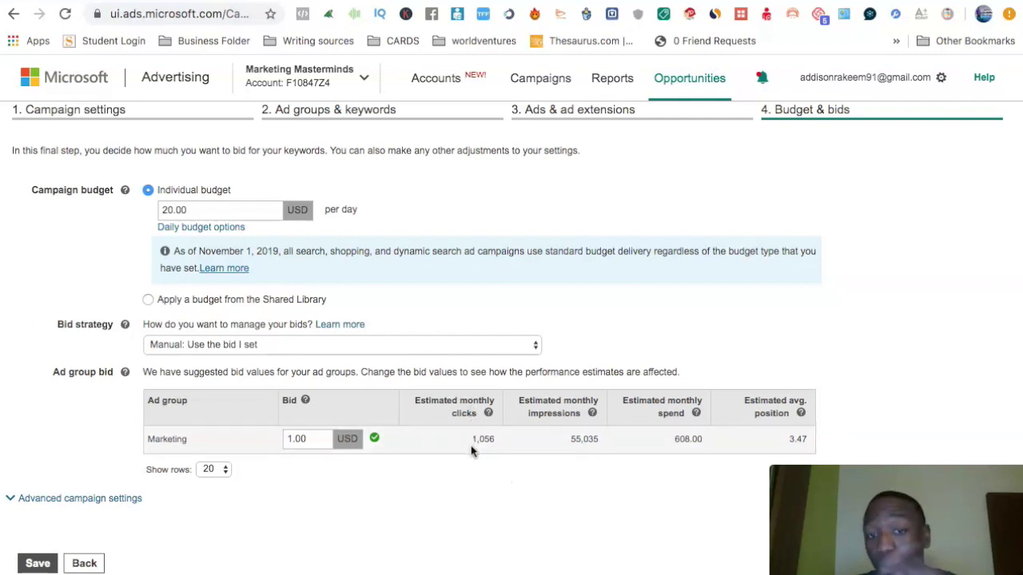
double_click(318, 438)
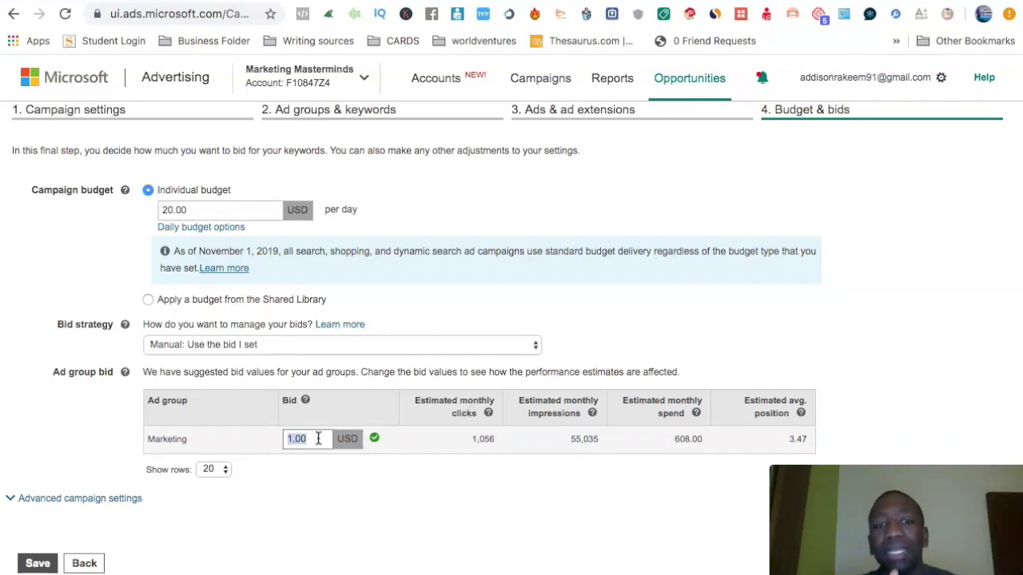
type(".25")
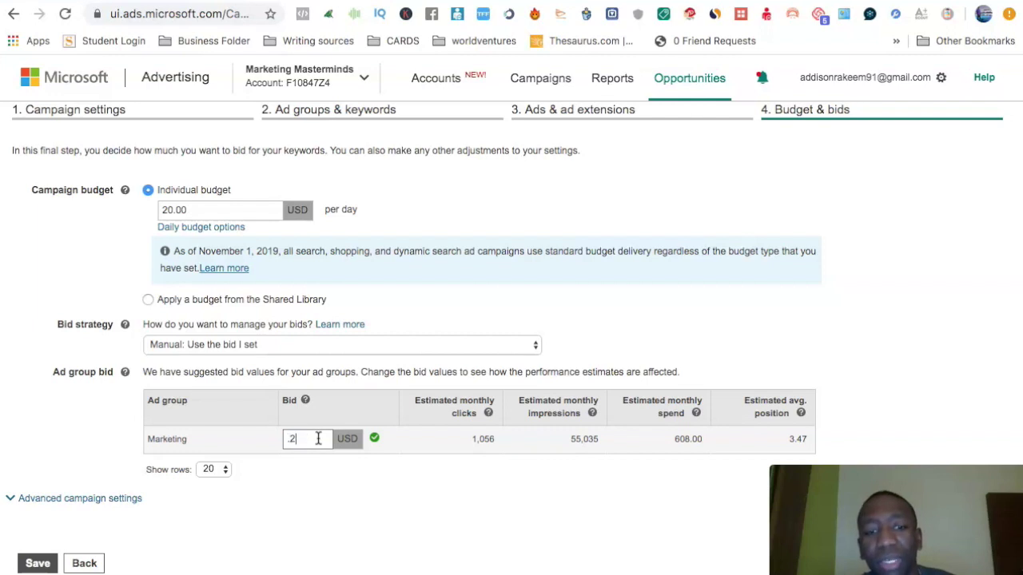
left_click(415, 495)
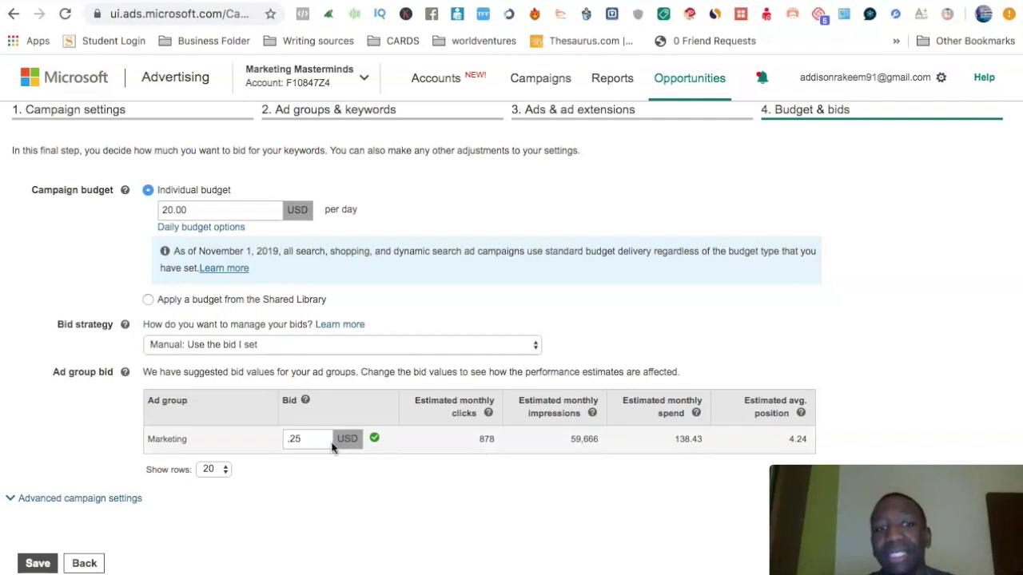
- Set the Marketing ad group's bid to .15 USD and refresh its performance estimates
left_click(315, 438)
key("BackSpace")
key("BackSpace")
type("15")
left_click(484, 473)
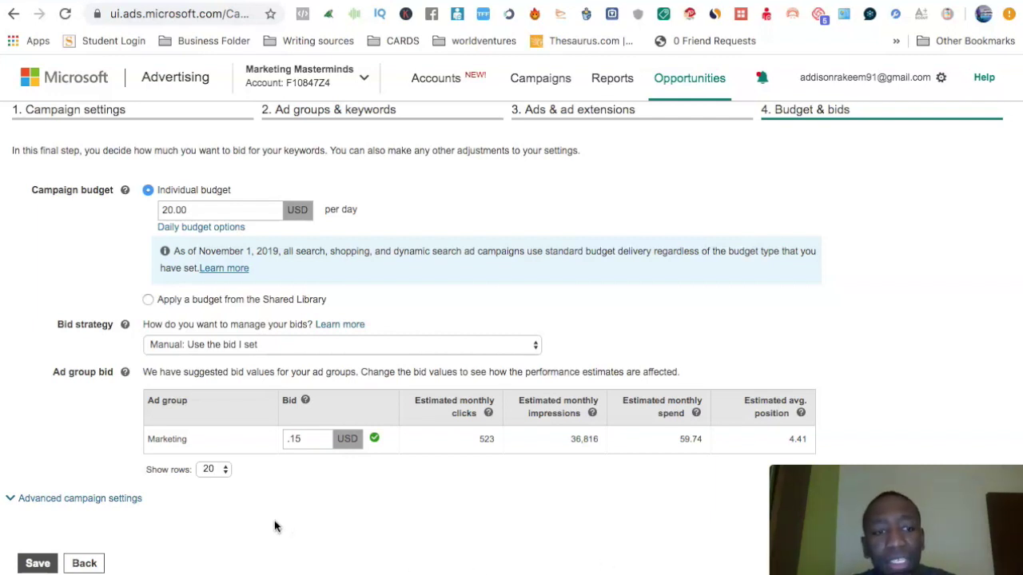
- Expand the advanced campaign settings and examine the device bid adjustments for desktop, tablet and smartphone
left_click(29, 502)
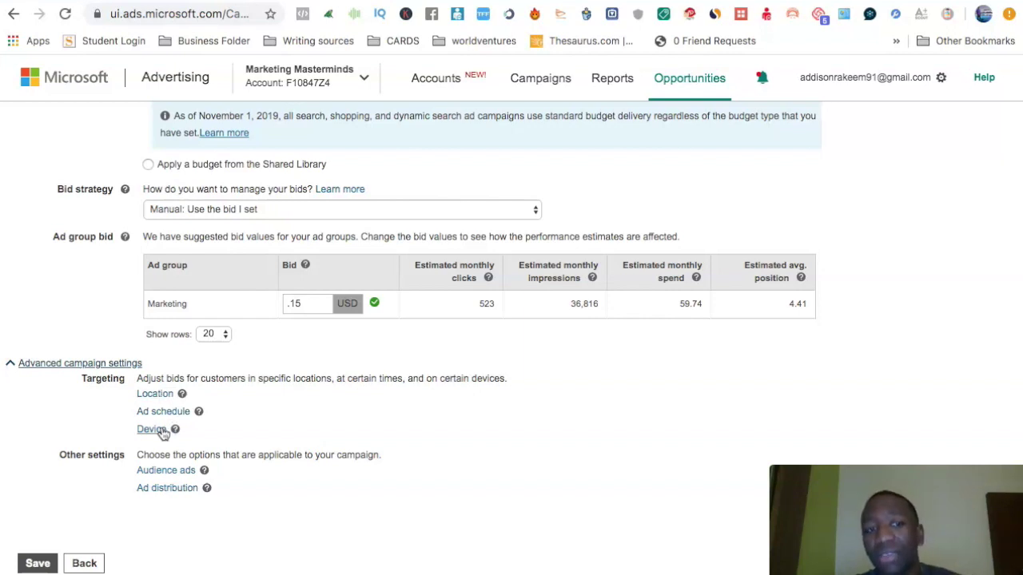
left_click(154, 429)
scroll(480, 436, "down", 2)
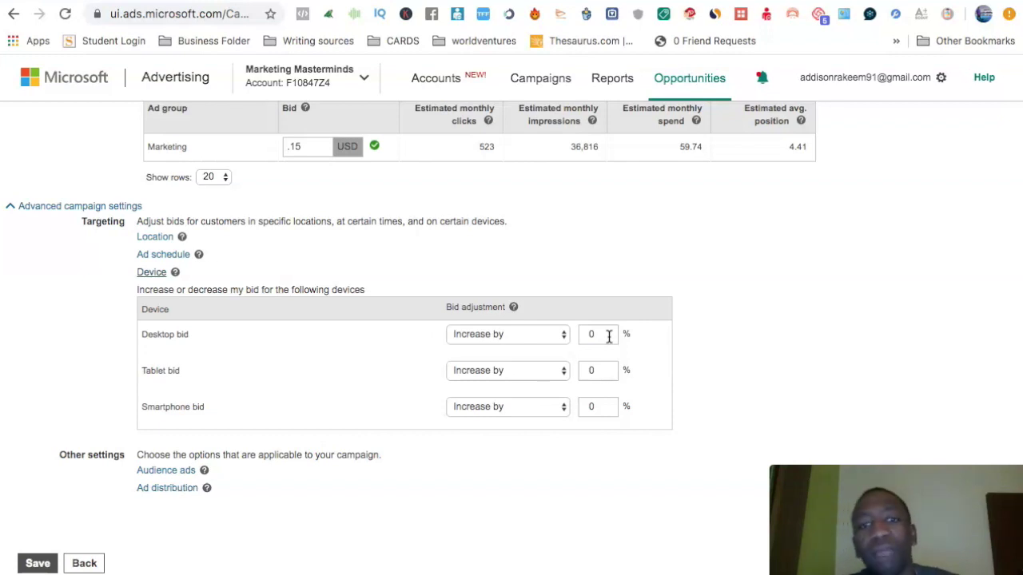
left_click(604, 334)
double_click(604, 334)
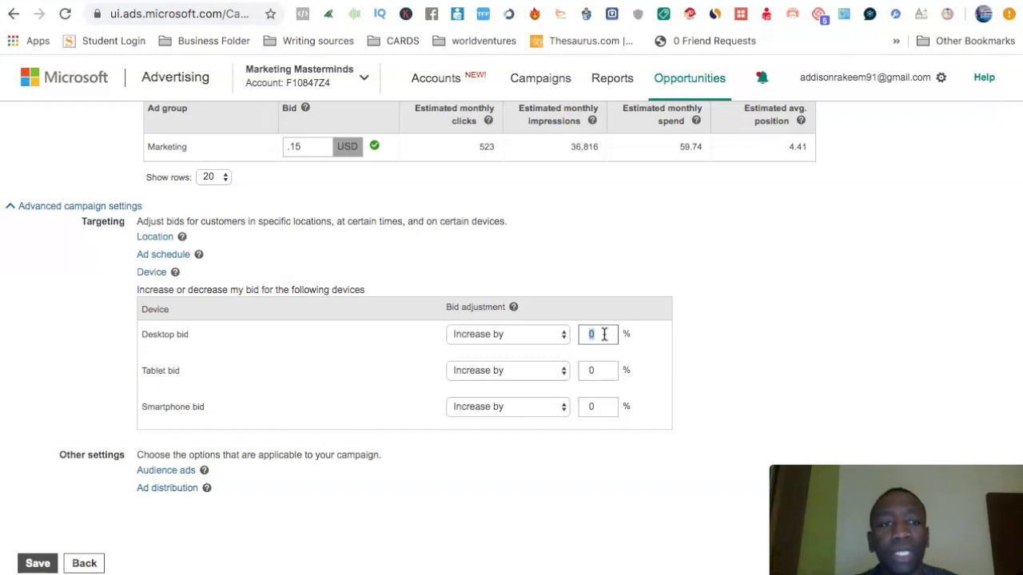
- Set the campaign's audience ads bid adjustment to decrease by 100%
left_click(181, 478)
scroll(730, 450, "down", 1)
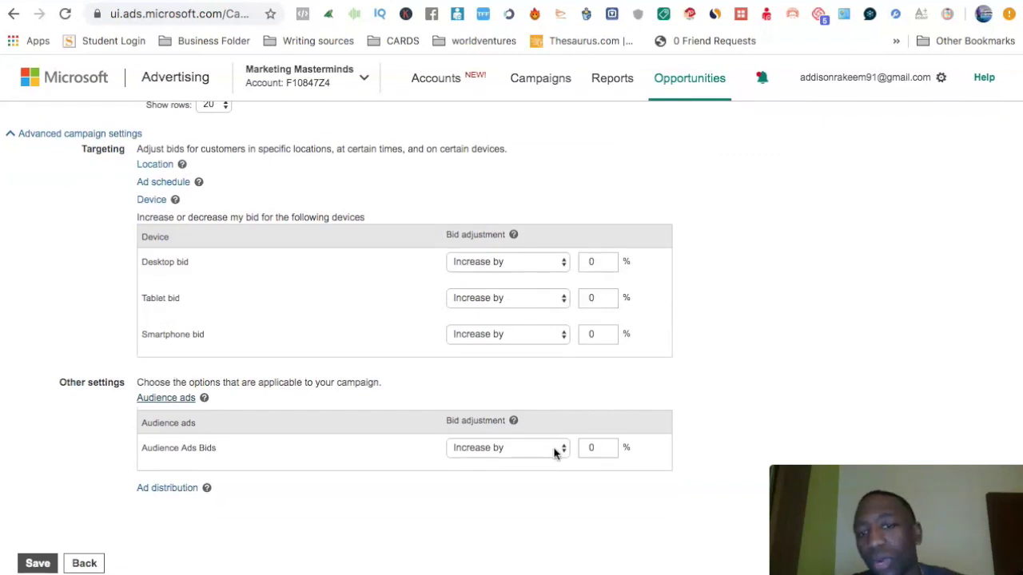
left_click(562, 452)
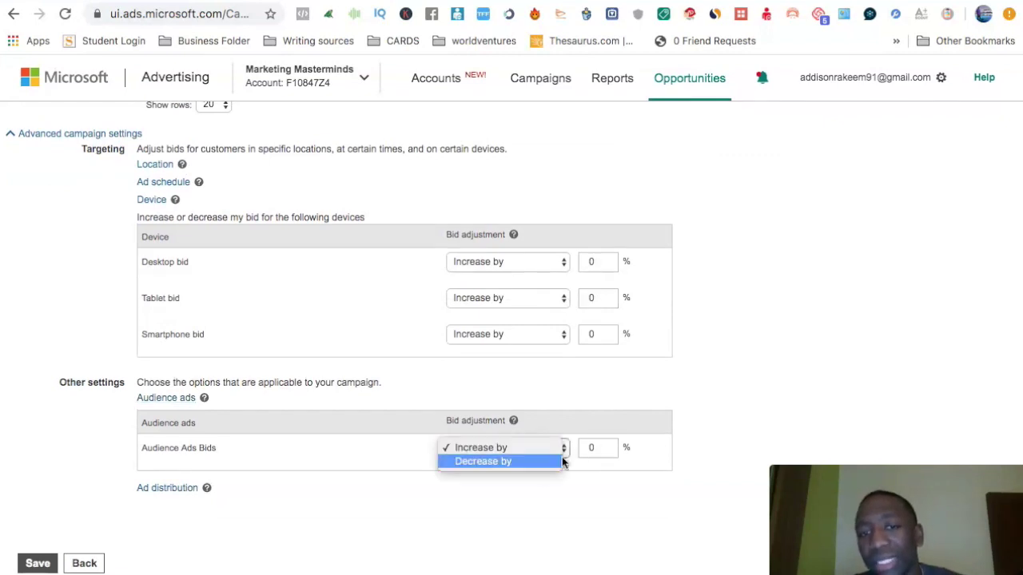
left_click(550, 461)
left_click(602, 447)
key("BackSpace")
type("100")
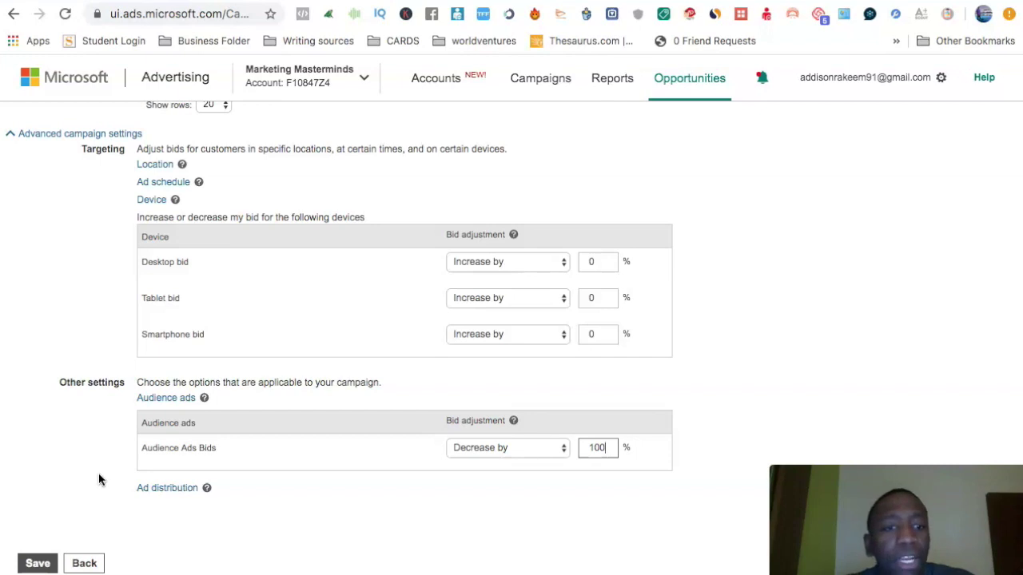
- Limit the campaign's ad distribution to "Bing, AOL, and Yahoo search (owned and operated) only"
left_click(188, 494)
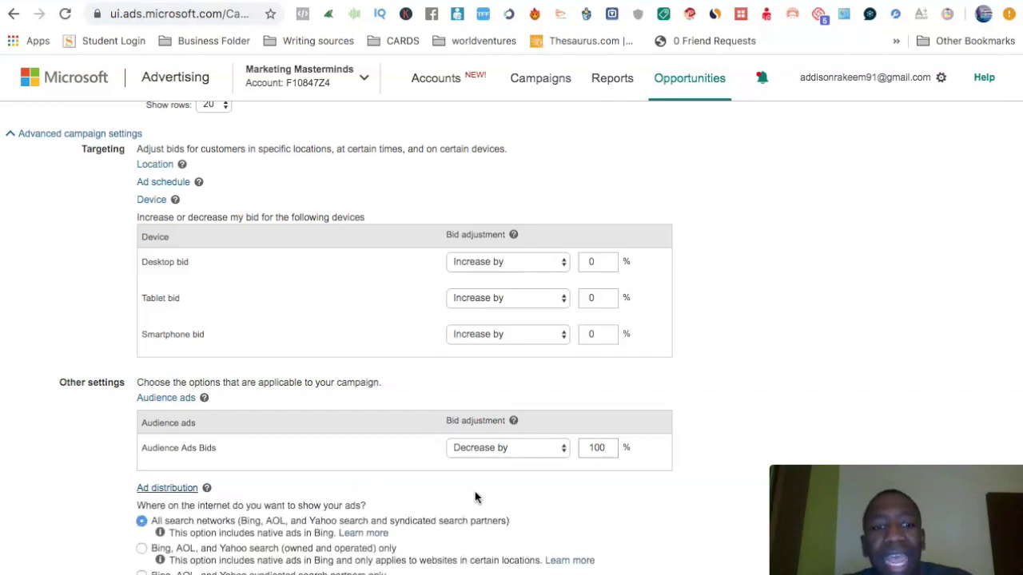
scroll(474, 491, "down", 3)
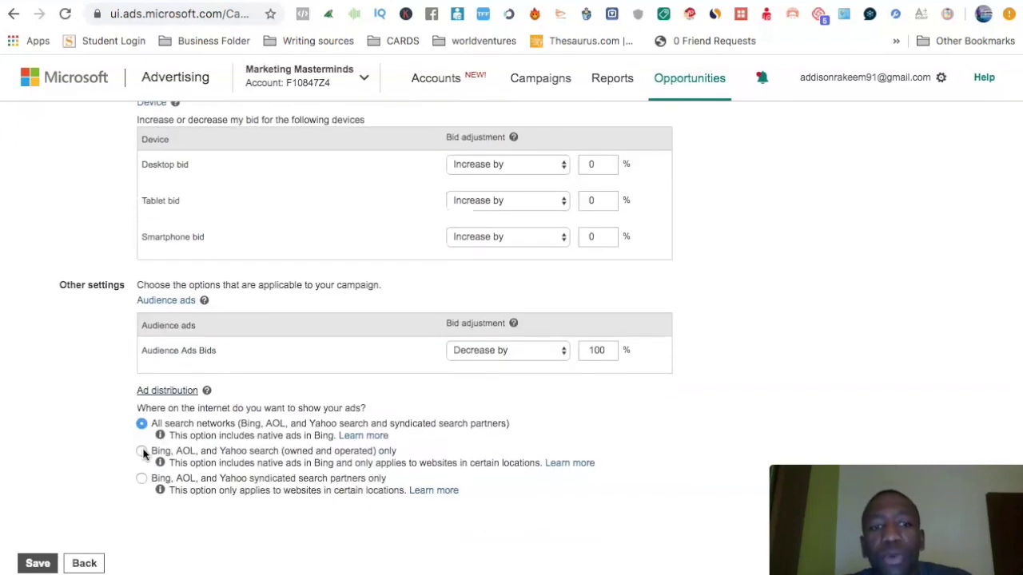
left_click(141, 452)
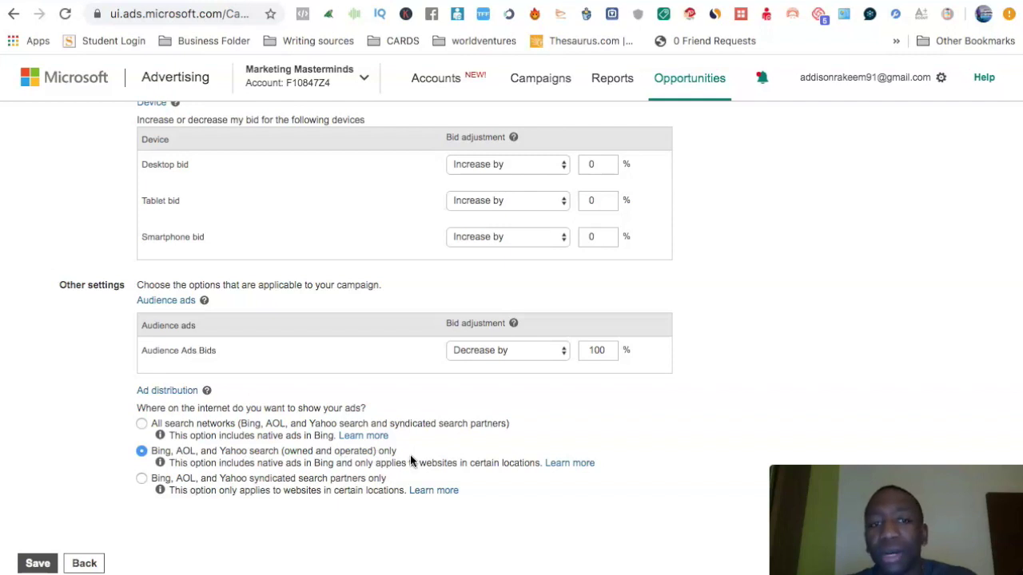
- Save the budget and bids stage to create the campaign, and dismiss the policy review notice
left_click(36, 562)
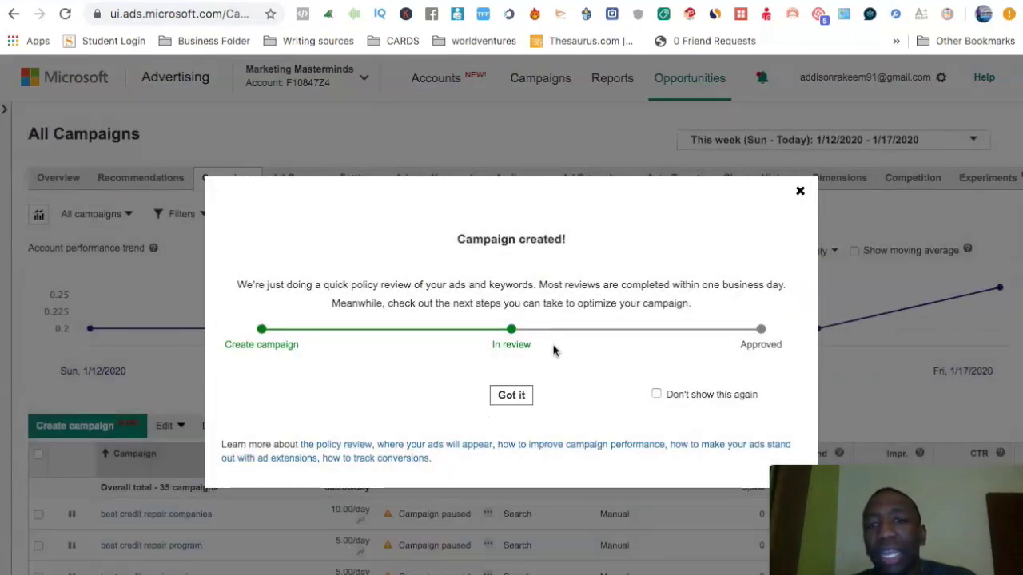
left_click(514, 396)
mouse_move(840, 338)
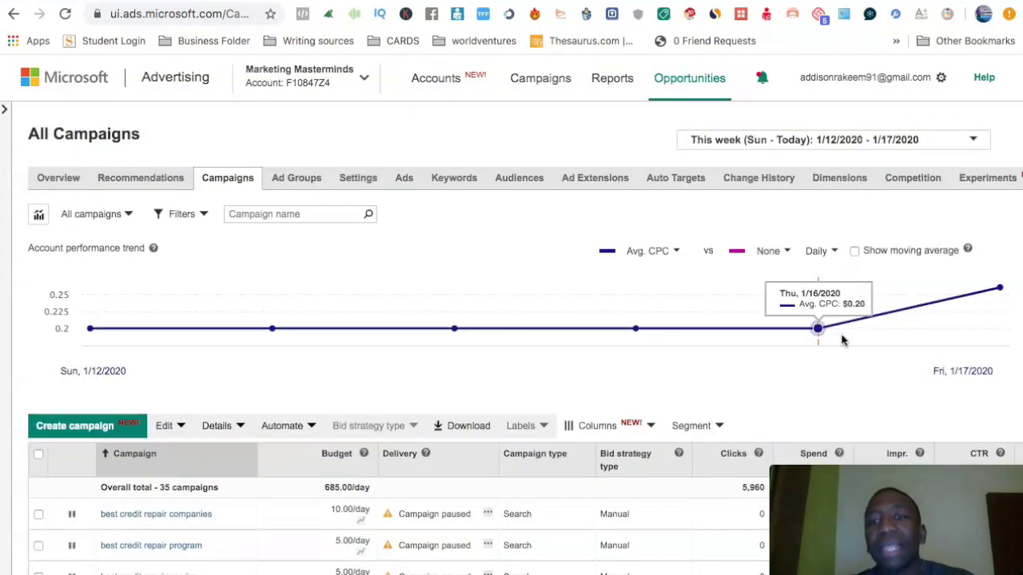